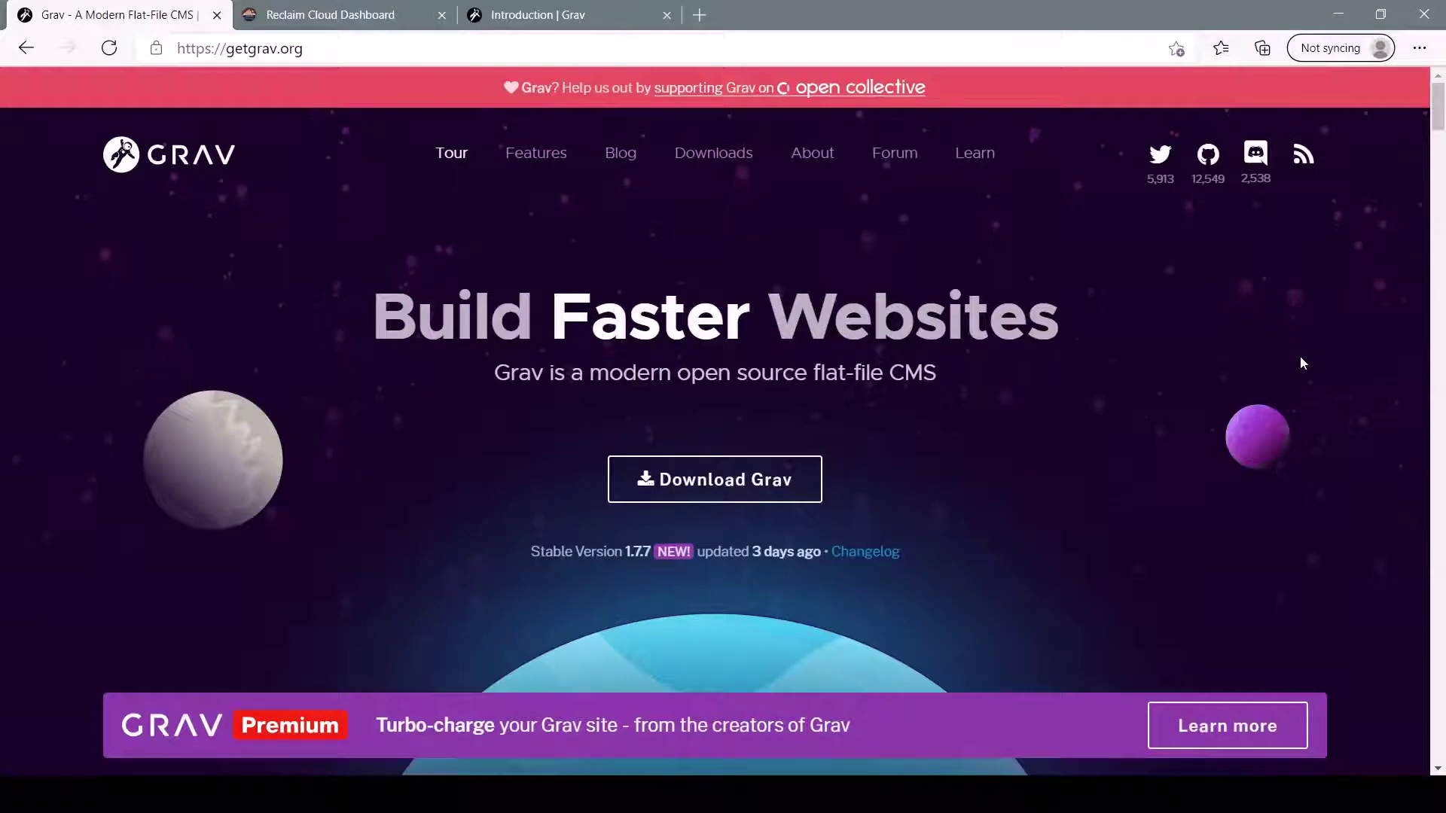
Step: Switch to the Reclaim Cloud dashboard listing the Grav environment
click(346, 16)
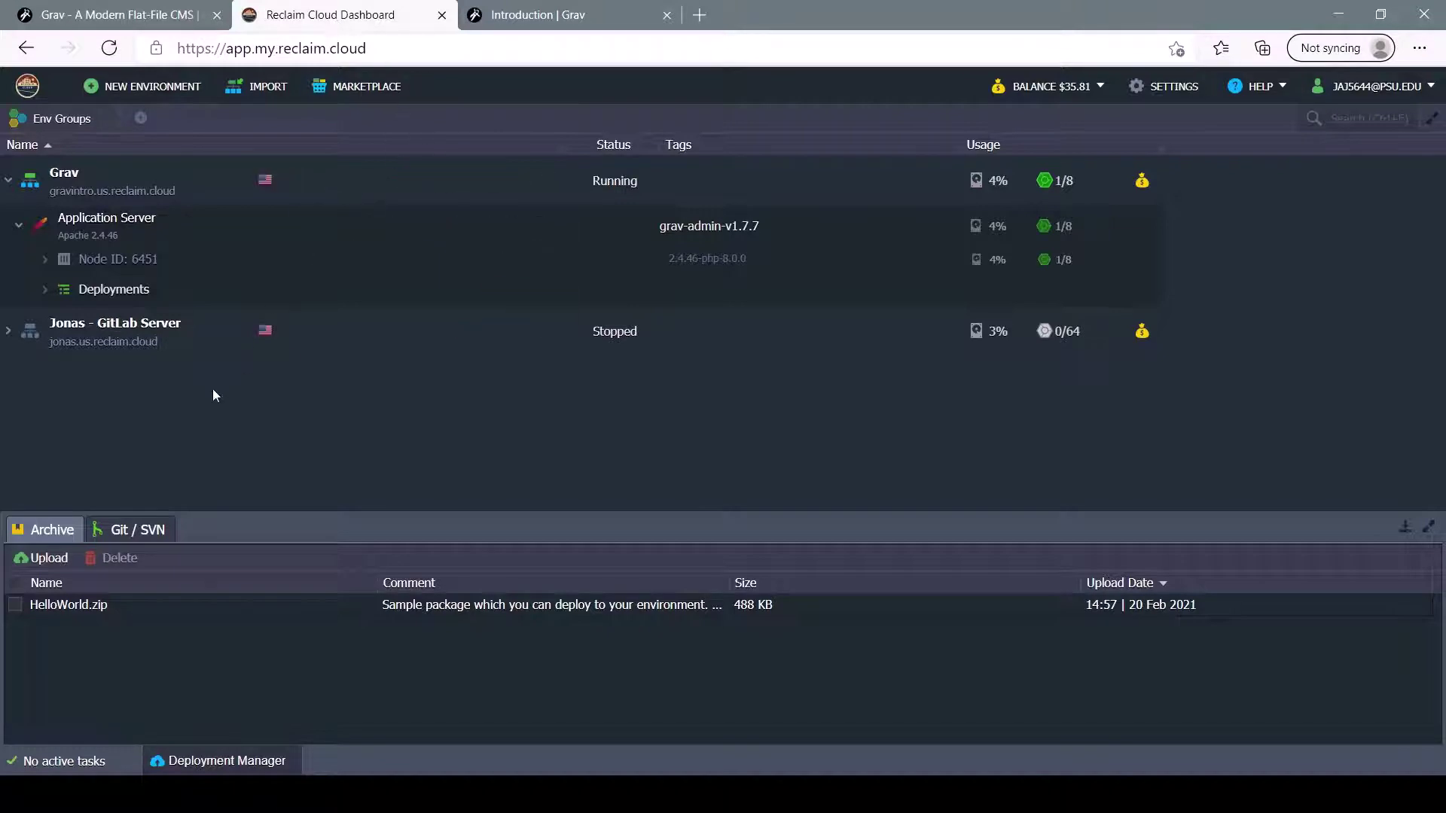
click(367, 87)
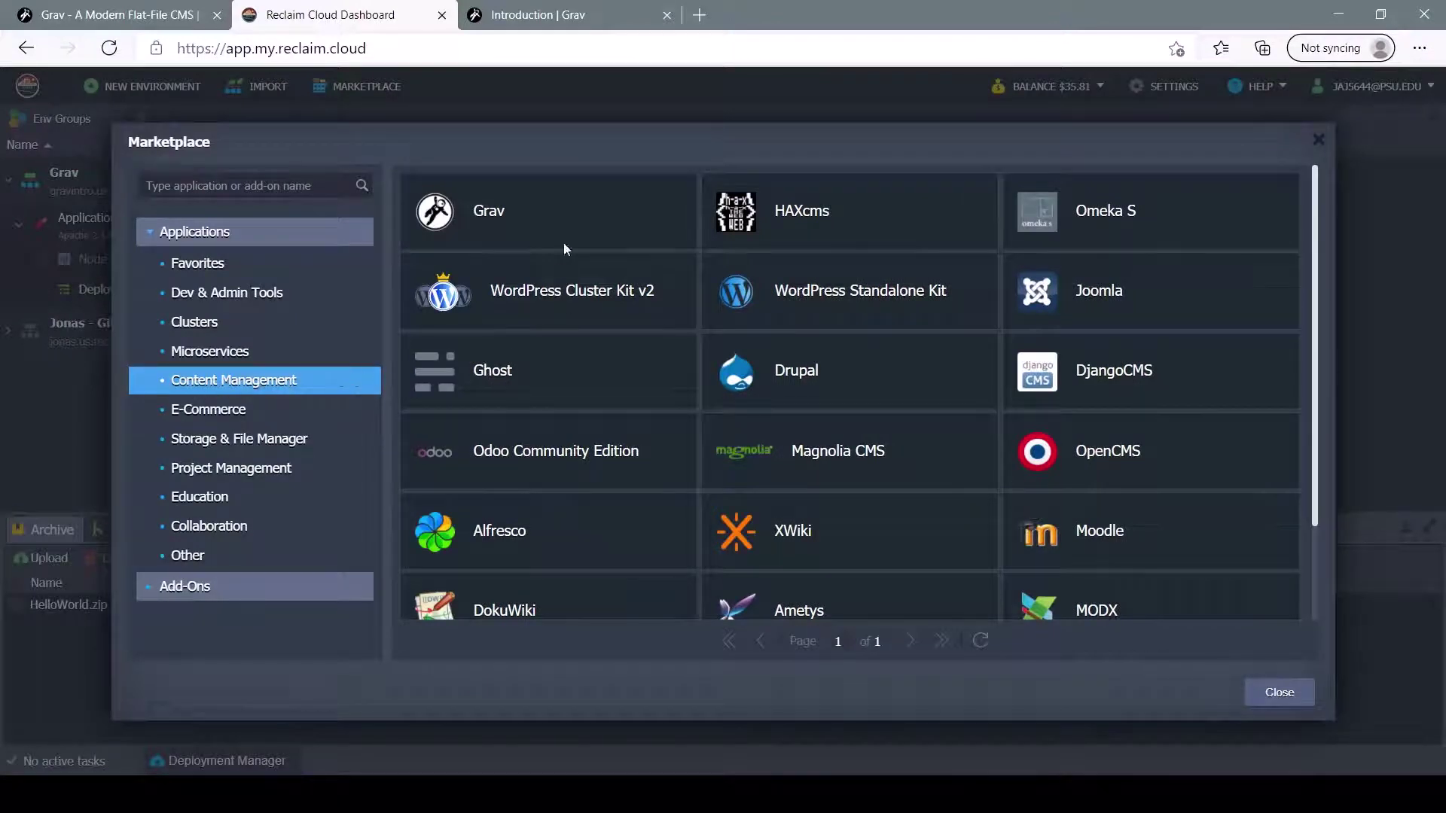
mouse_move(495, 206)
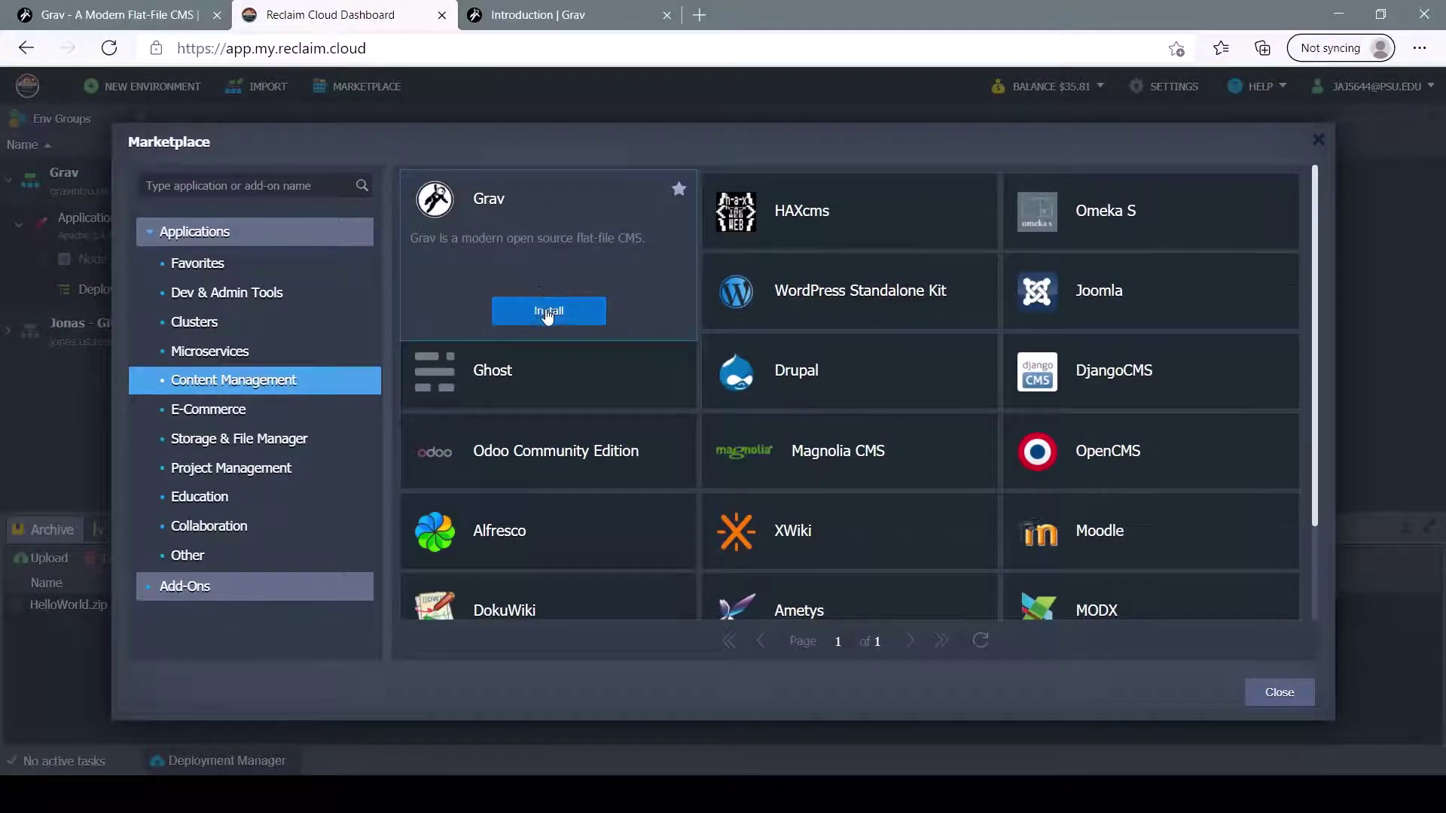
click(1318, 139)
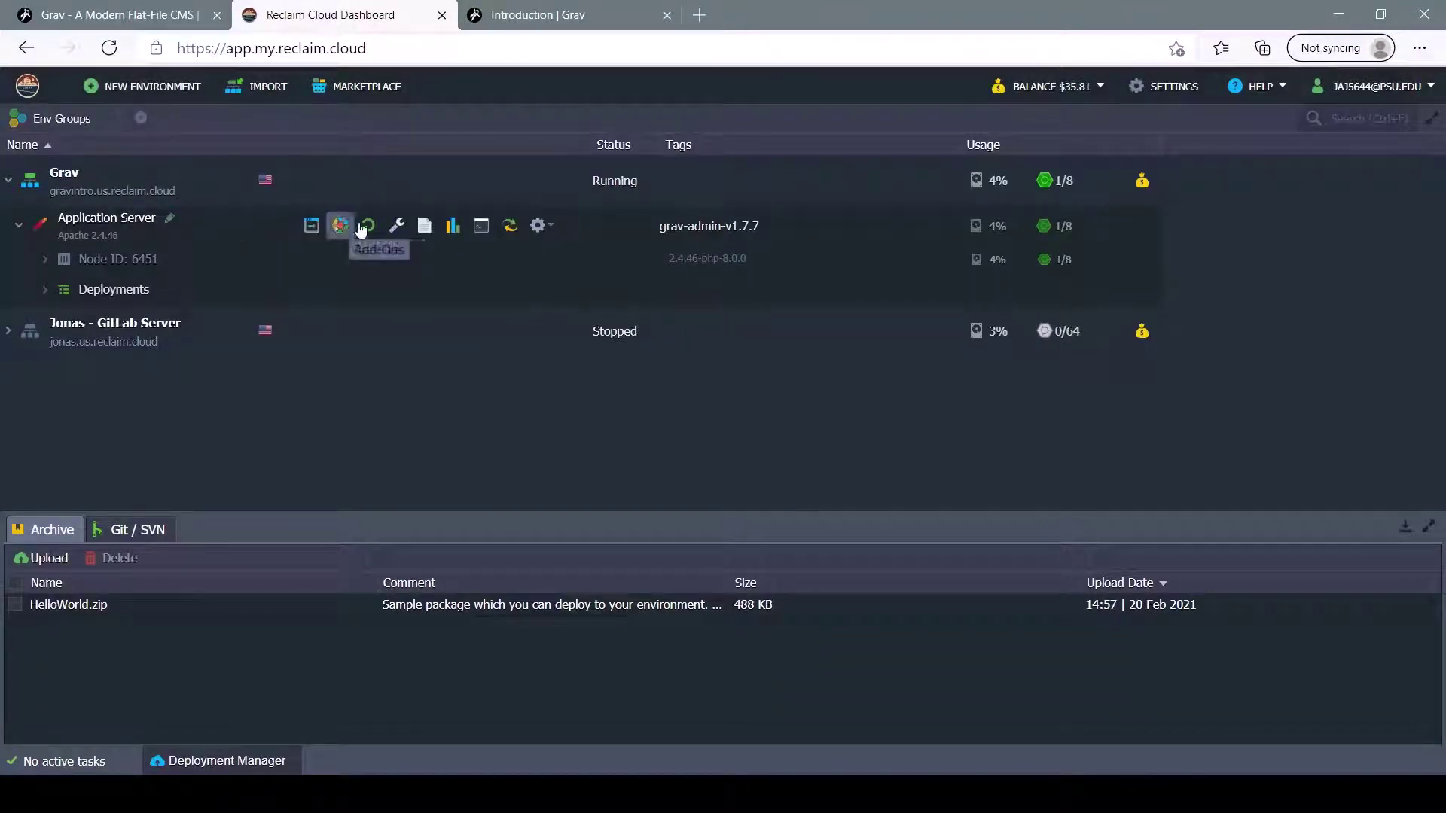
Step: Open the application server's config files in a taller panel at the Grav user/pages folder
click(400, 228)
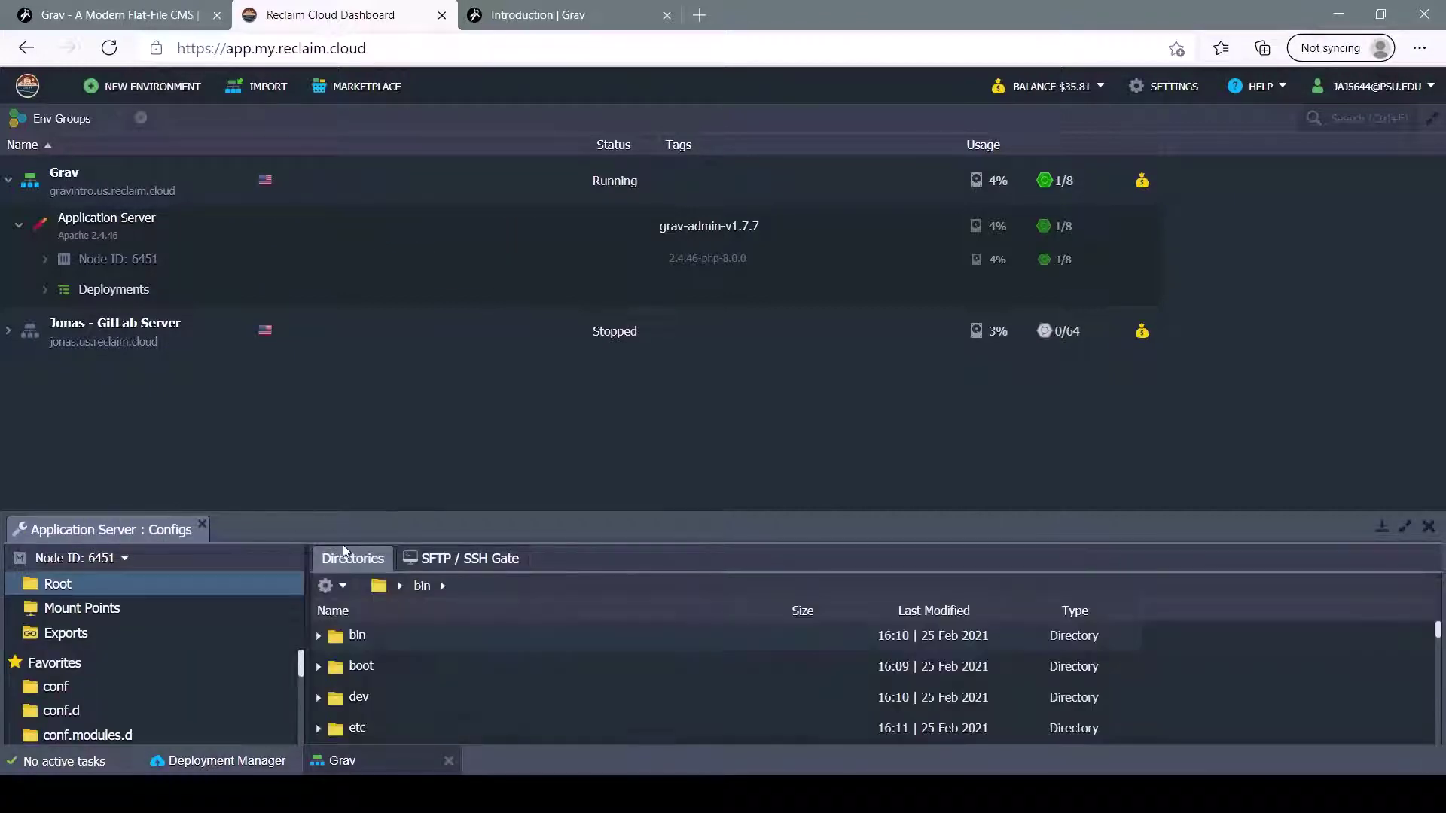
drag(345, 536, 345, 326)
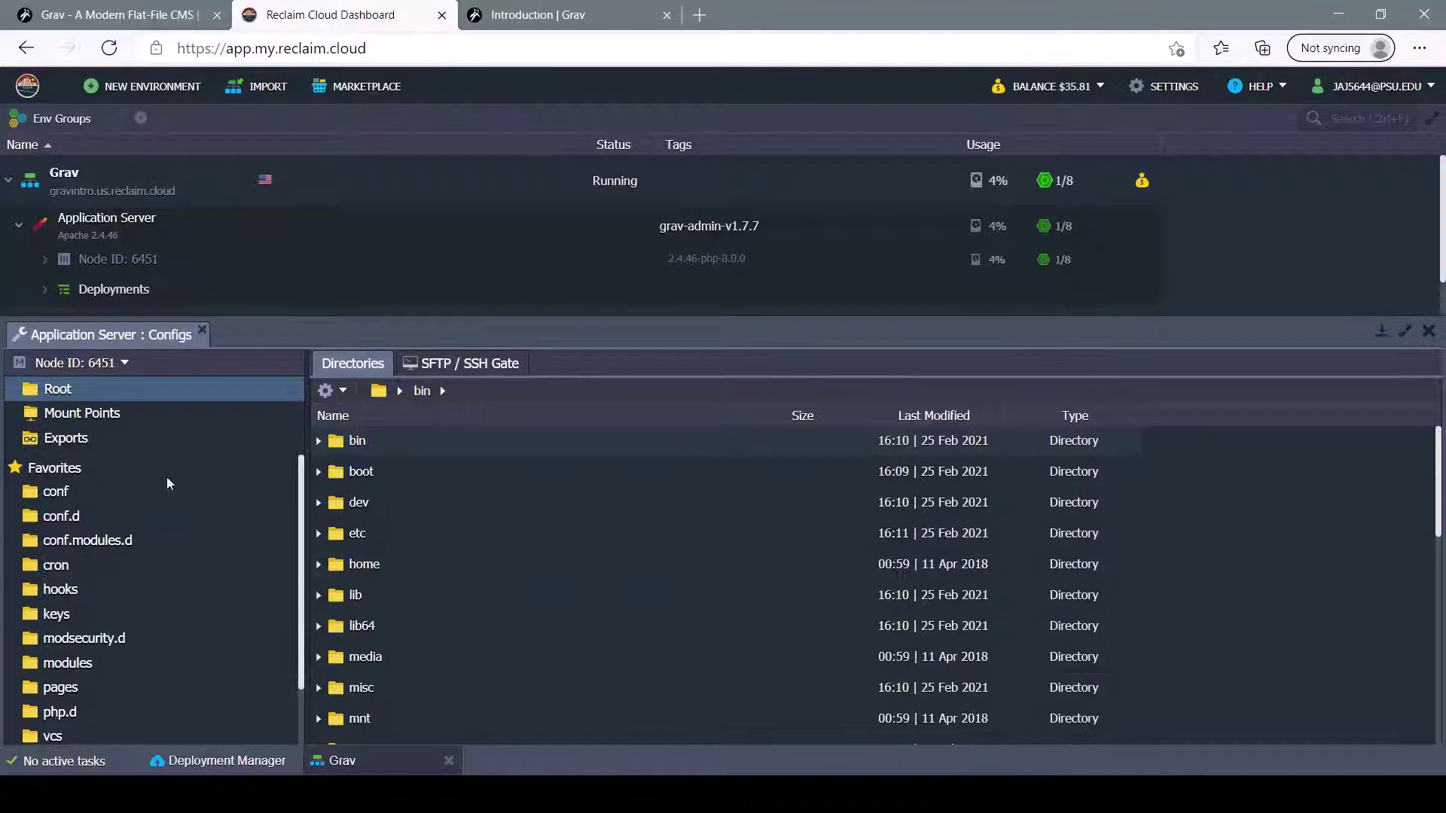
scroll(159, 505, up, 1)
scroll(46, 542, down, 1)
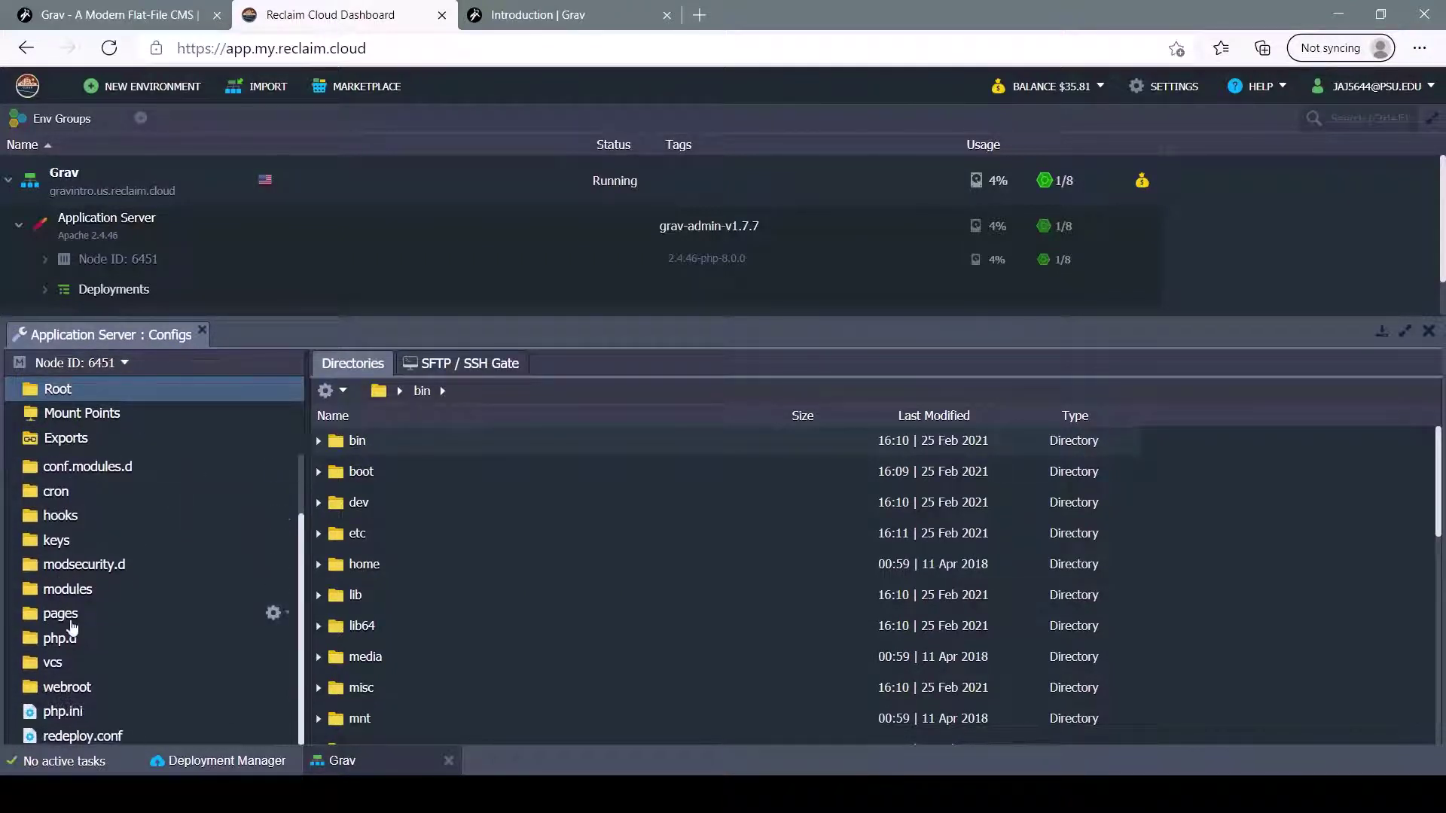
click(46, 616)
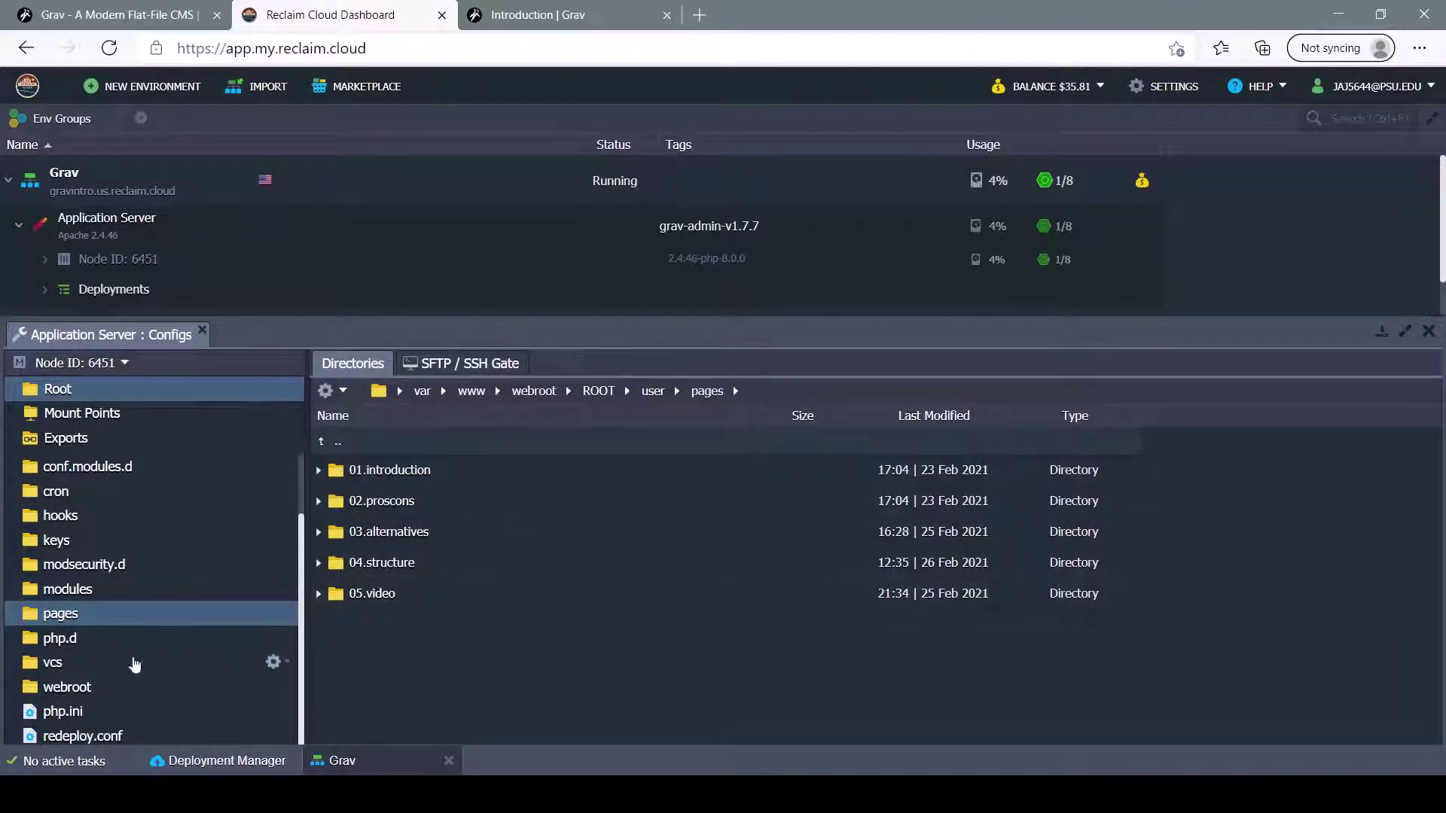
scroll(139, 549, up, 2)
scroll(273, 614, down, 2)
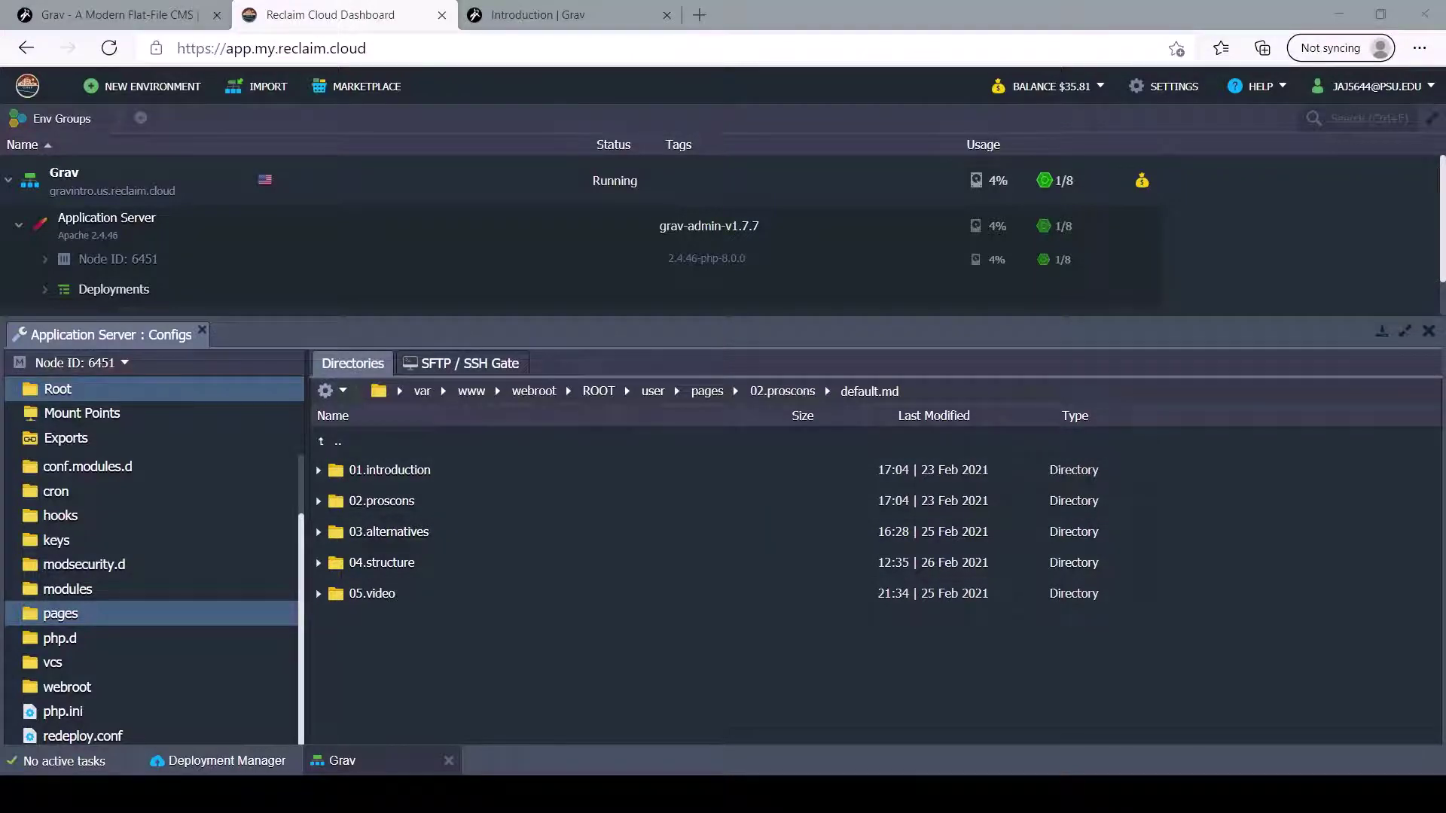
Step: Expand the 01.introduction and 02.proscons folders to reveal their default.md files
click(707, 753)
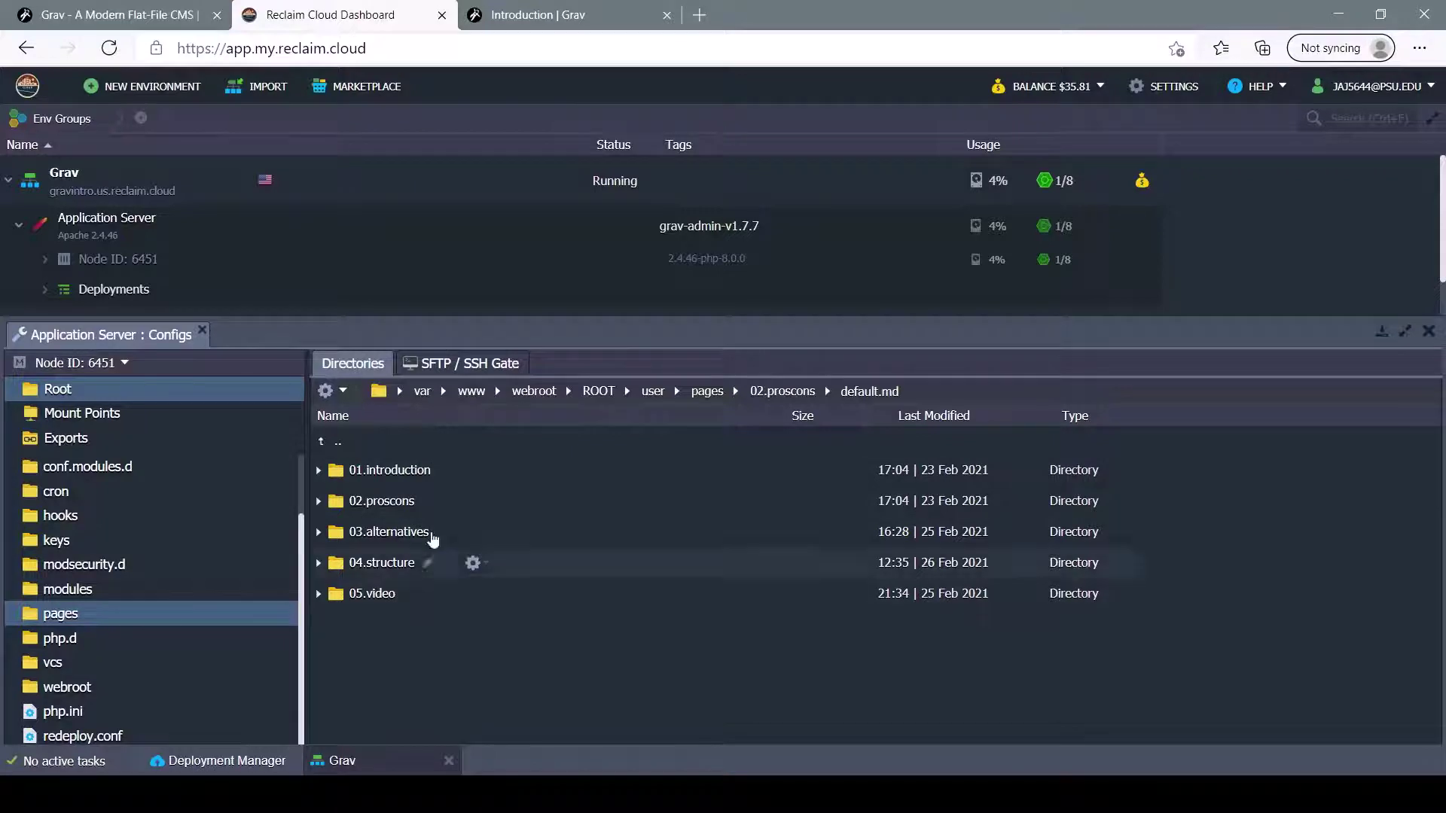
click(569, 16)
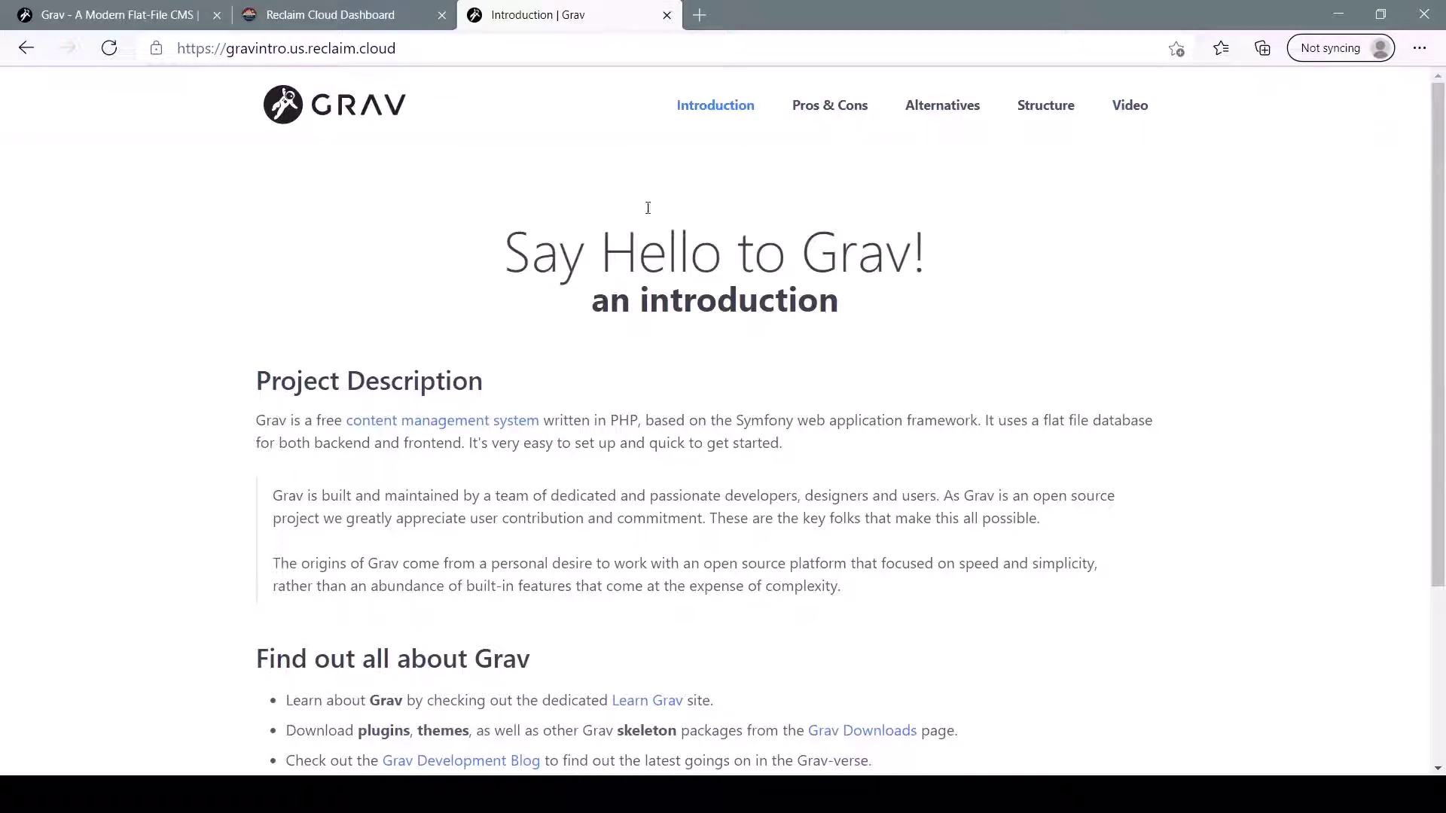
click(329, 15)
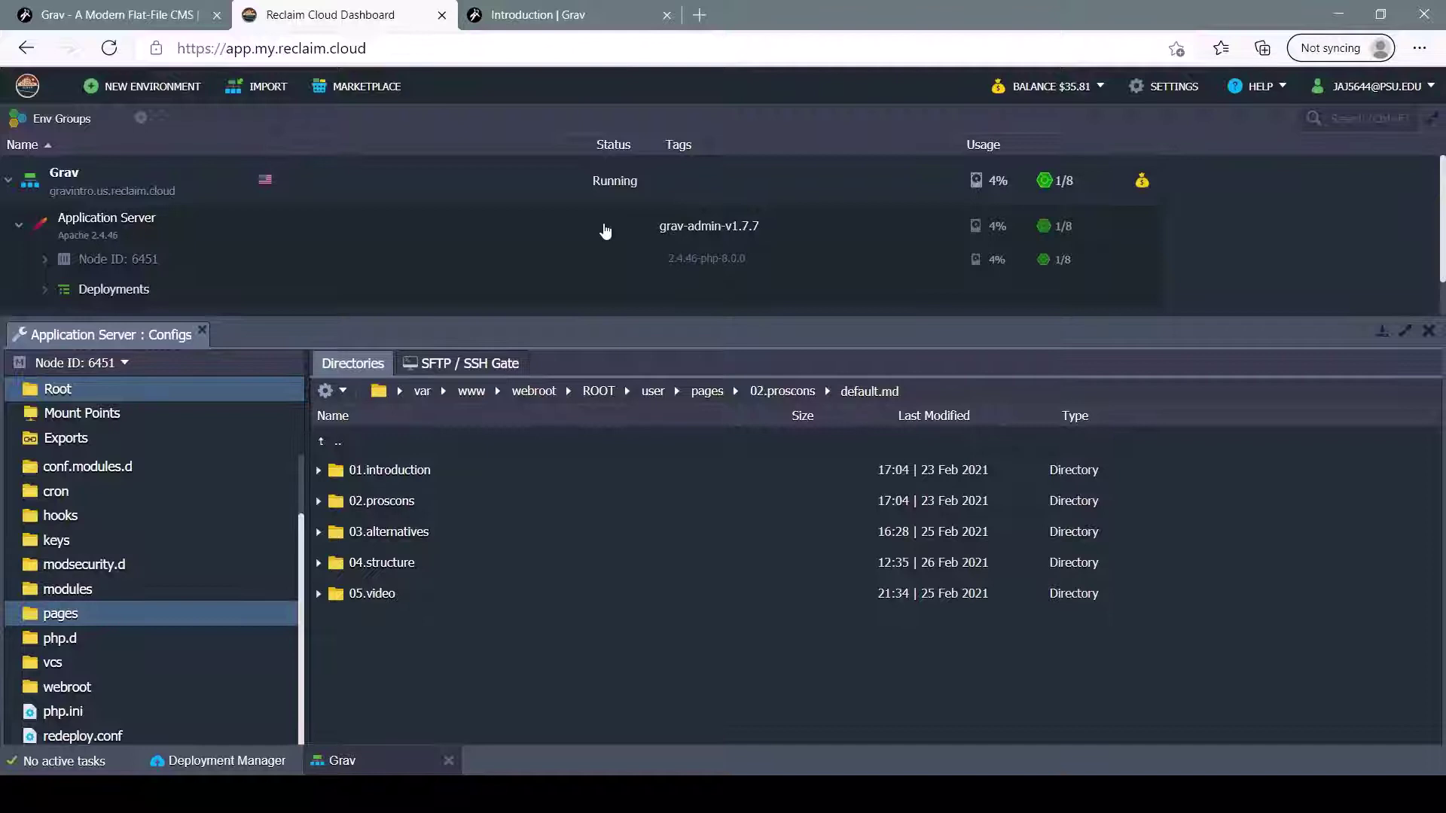
click(332, 479)
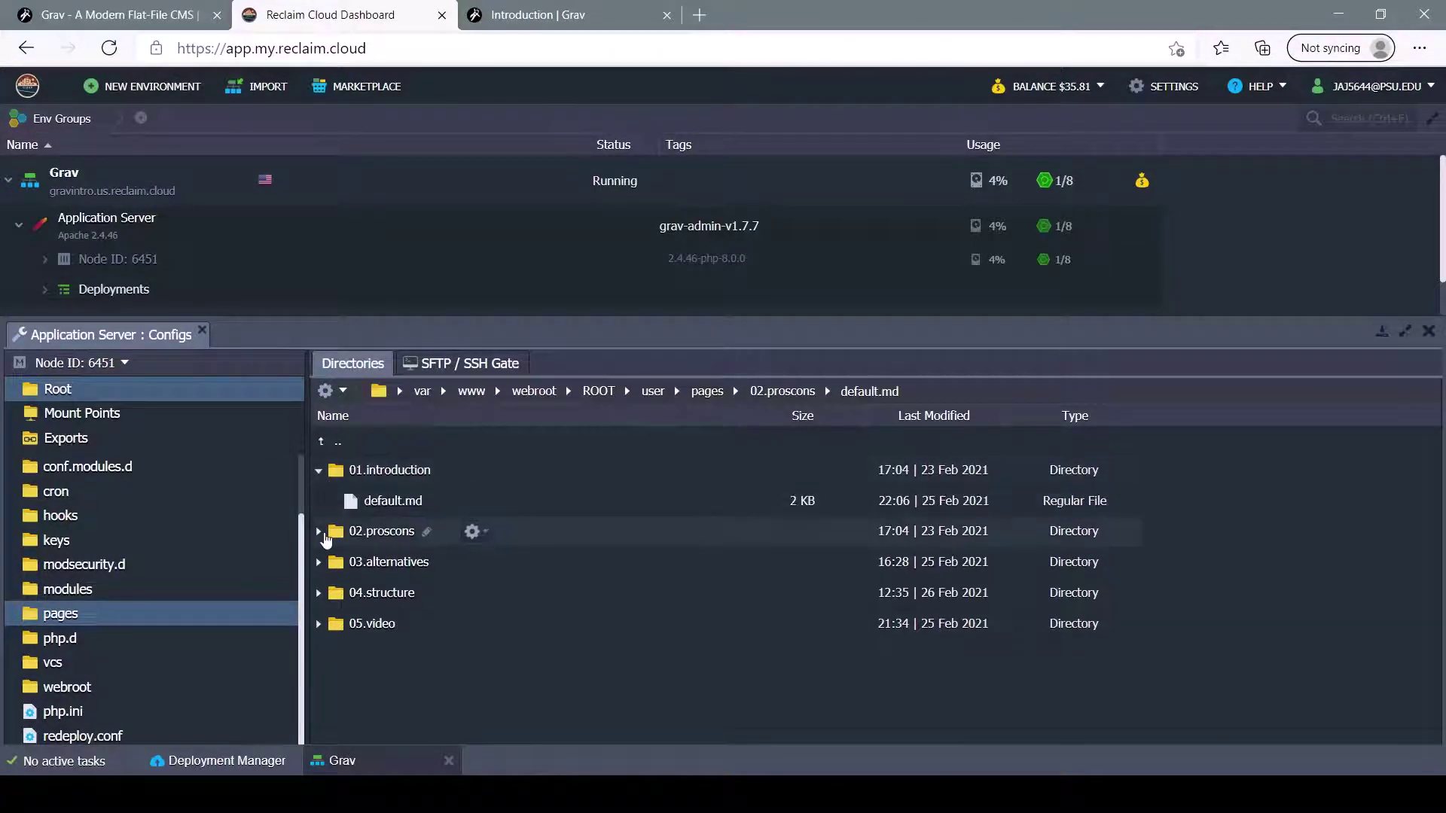
click(353, 535)
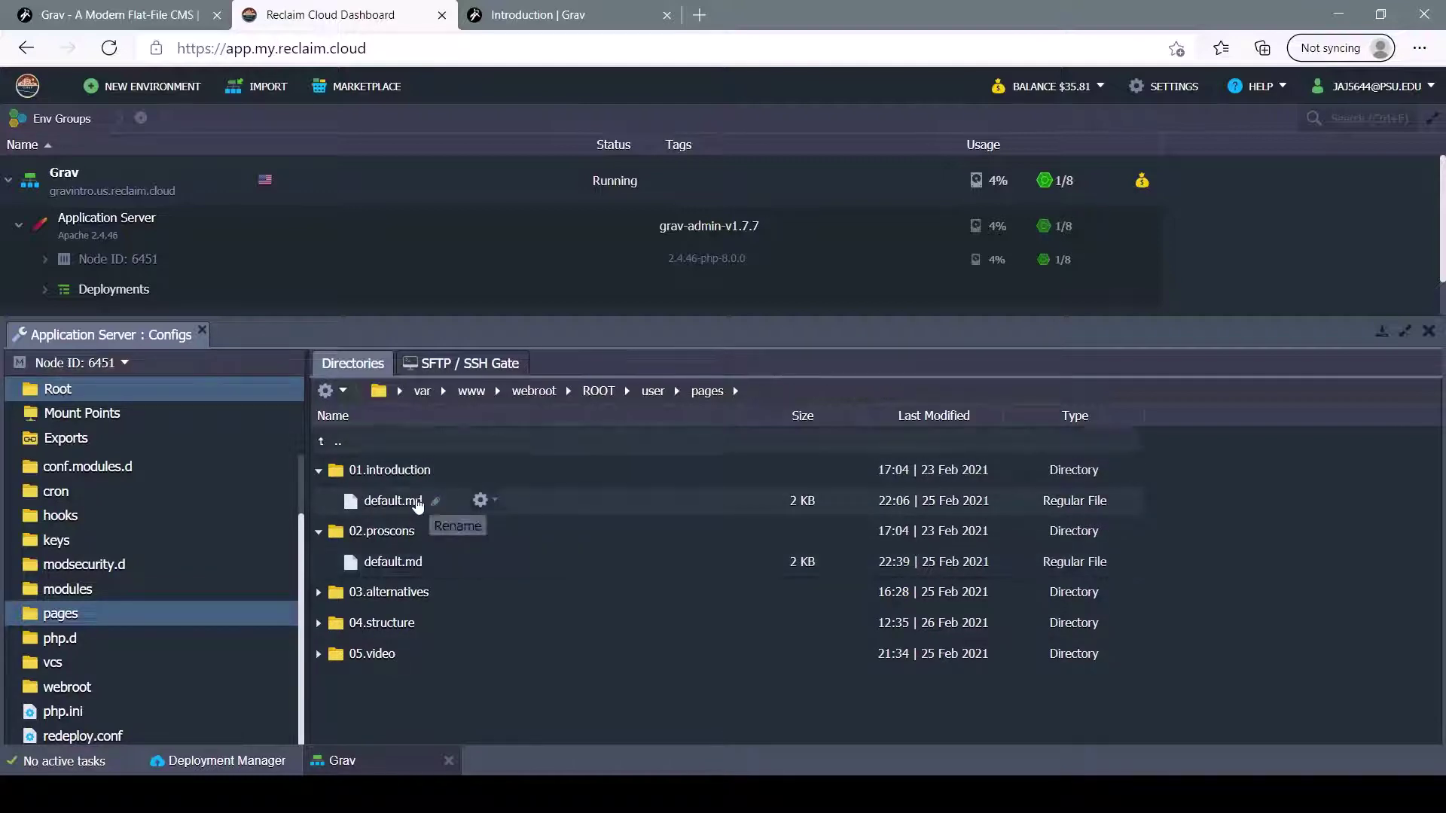
Step: Open 02.proscons/default.md and examine its title and the slug pros-and-cons
click(390, 565)
double_click(391, 565)
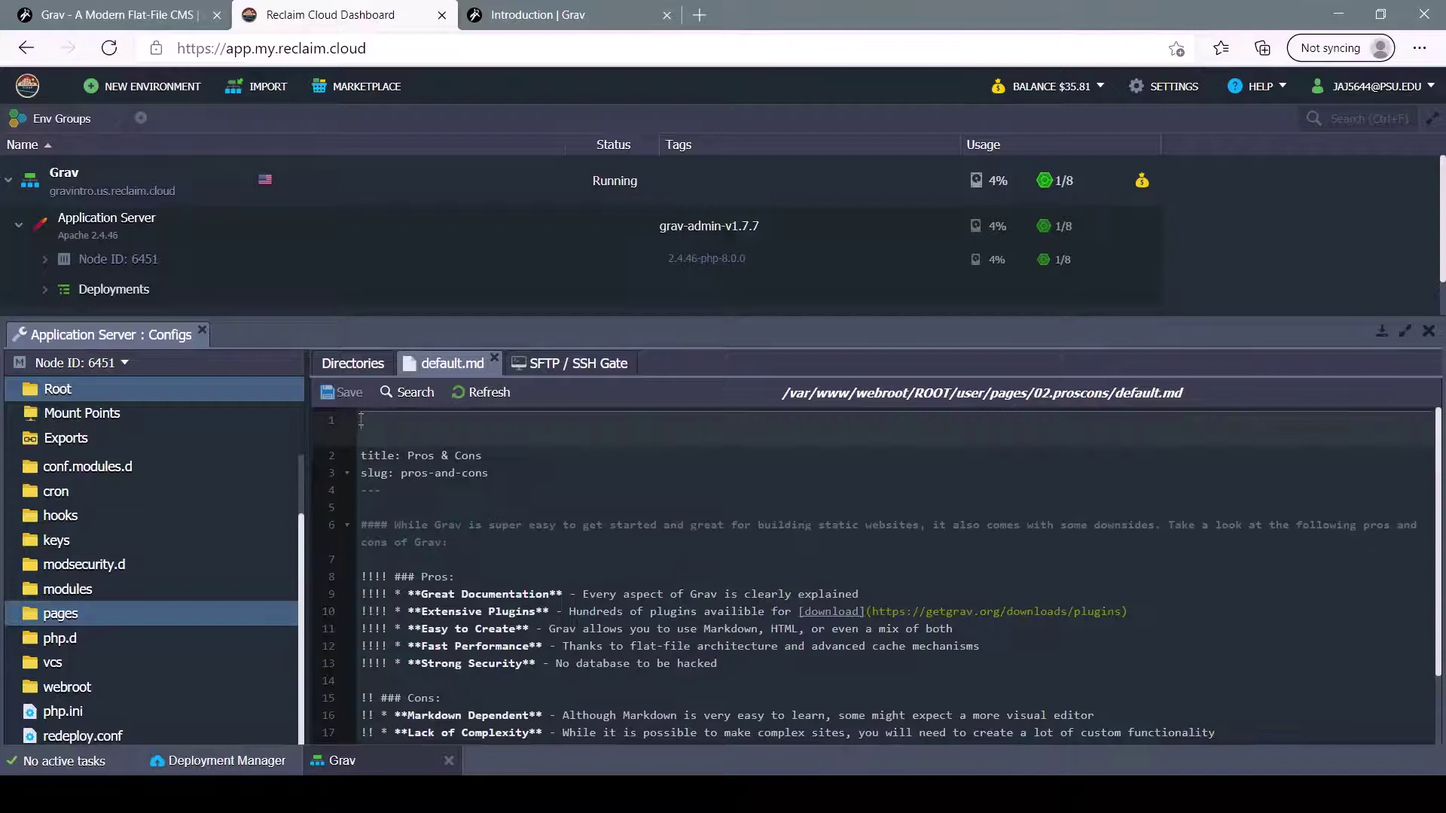
drag(361, 420, 383, 490)
click(383, 490)
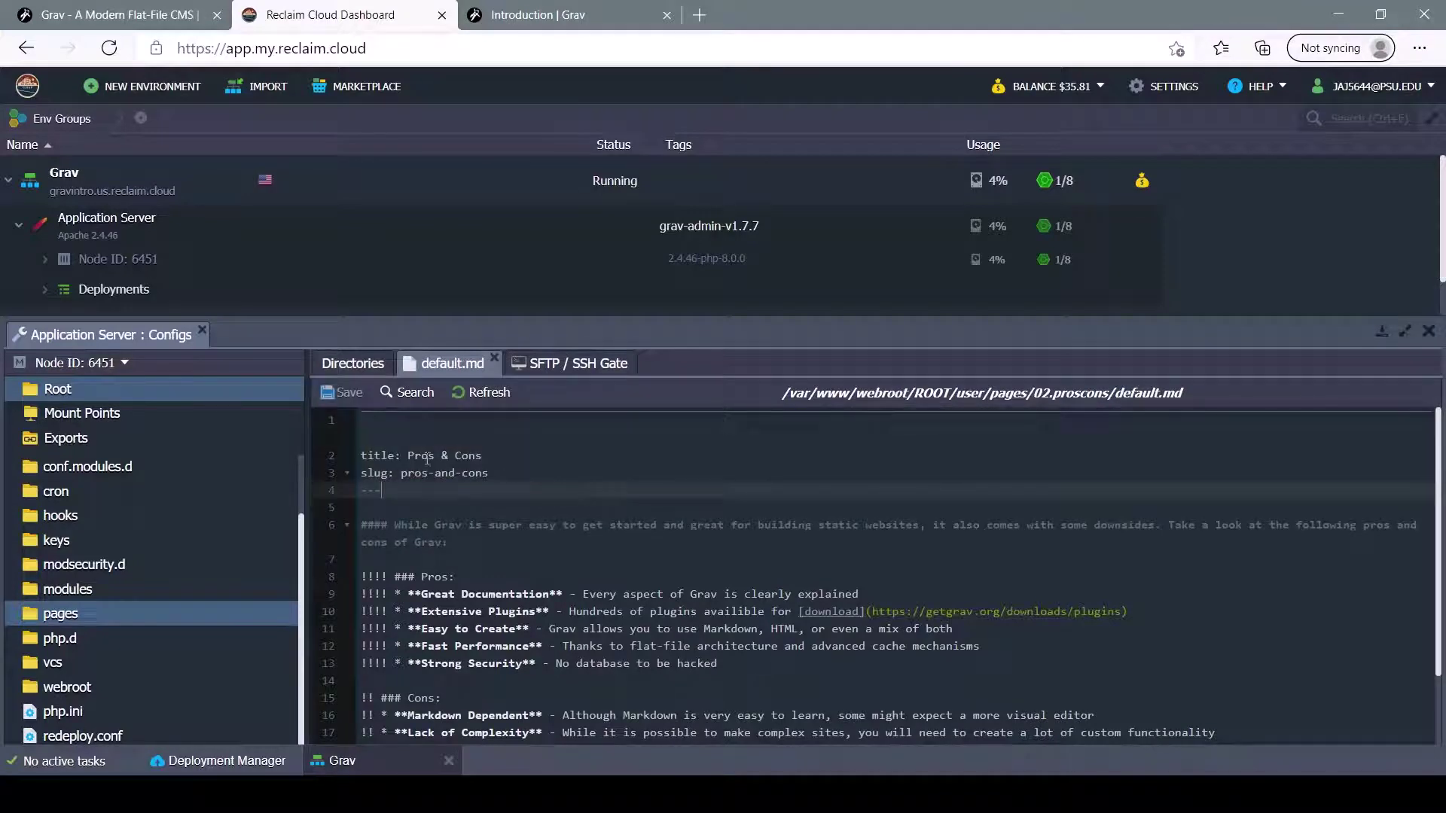
double_click(372, 458)
click(415, 473)
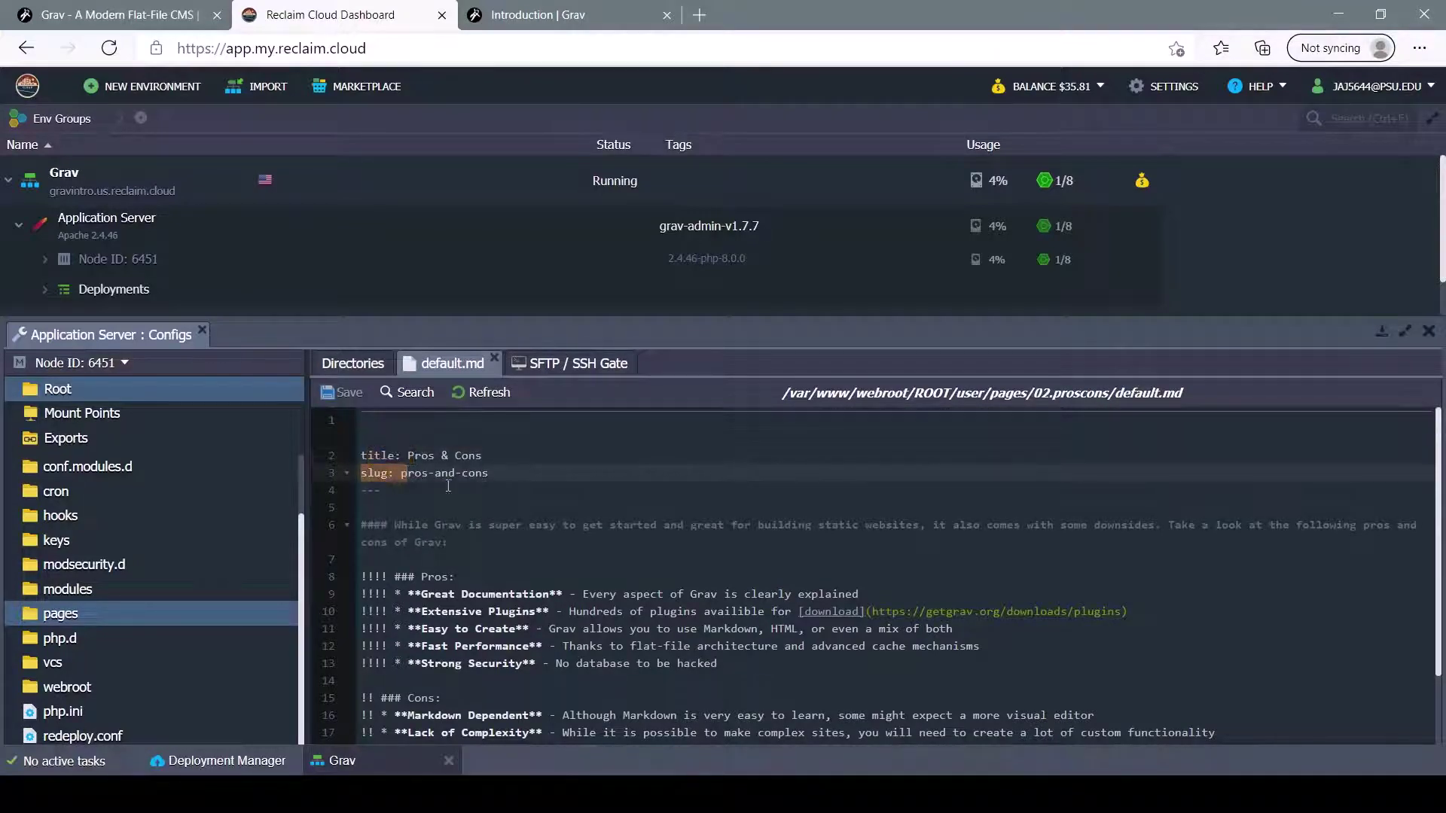
key(Down)
drag(514, 471, 388, 473)
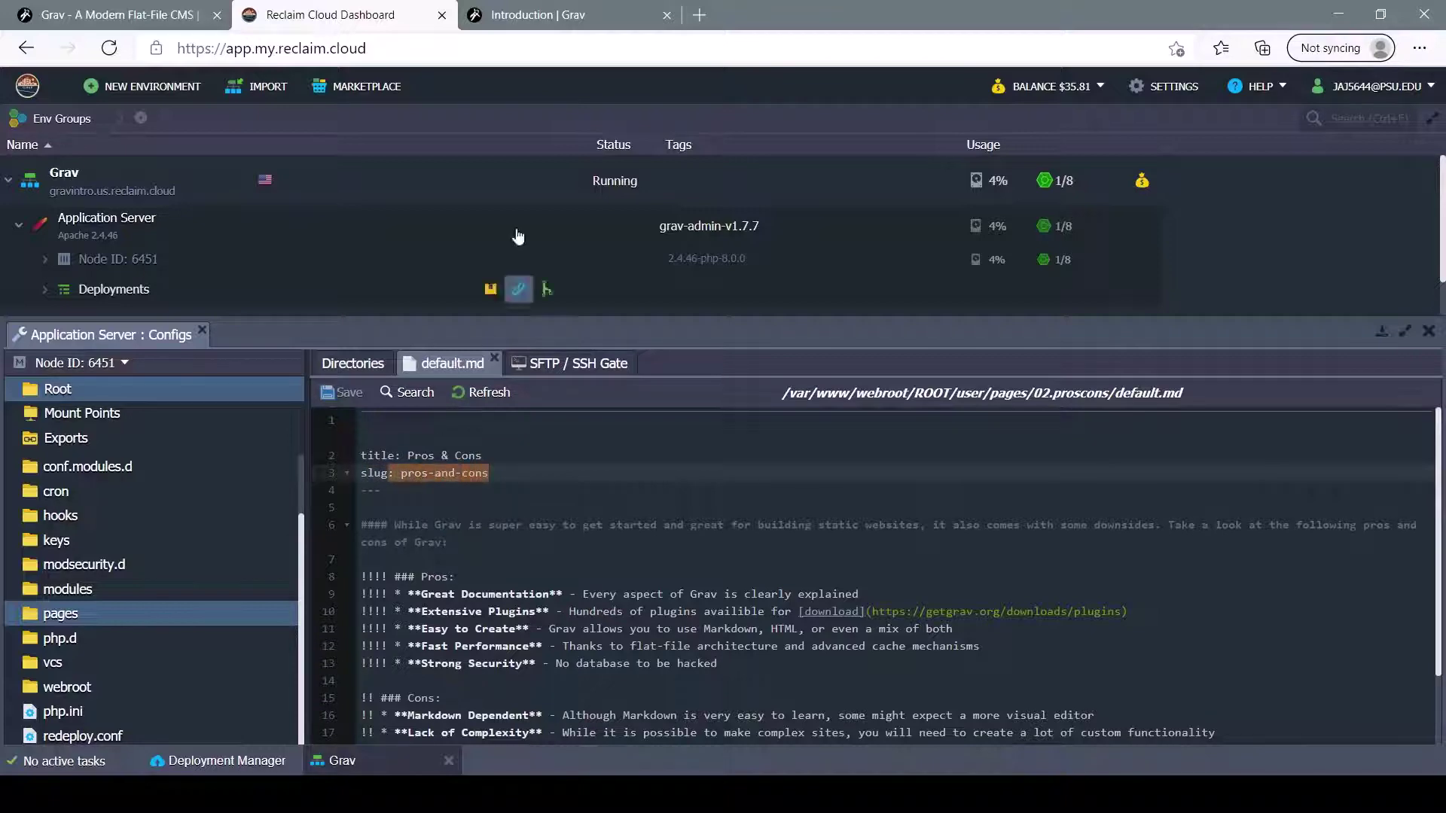
Step: Confirm the live Pros & Cons page loads at /pros-and-cons, then return to the editor
click(503, 20)
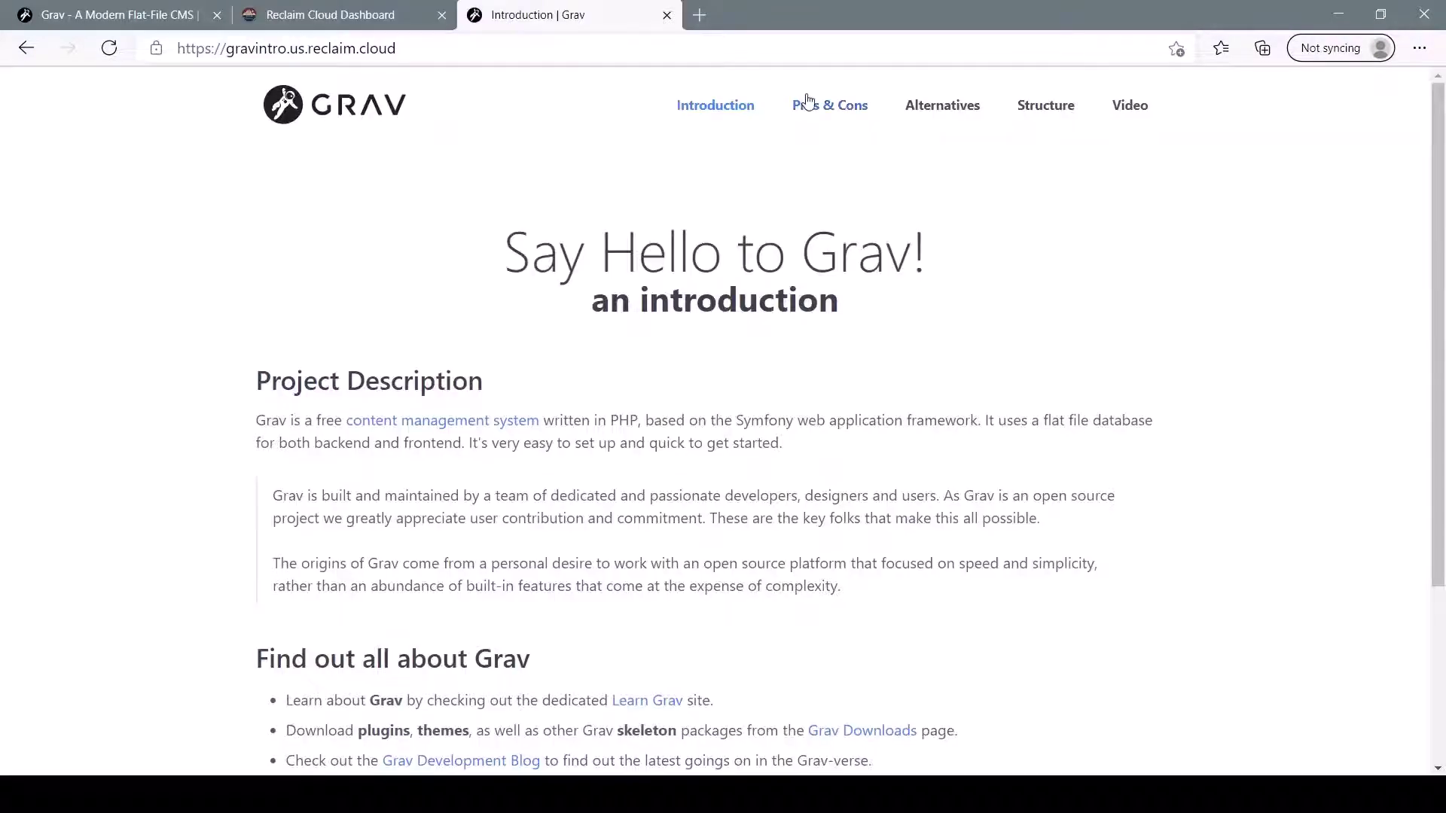
click(836, 105)
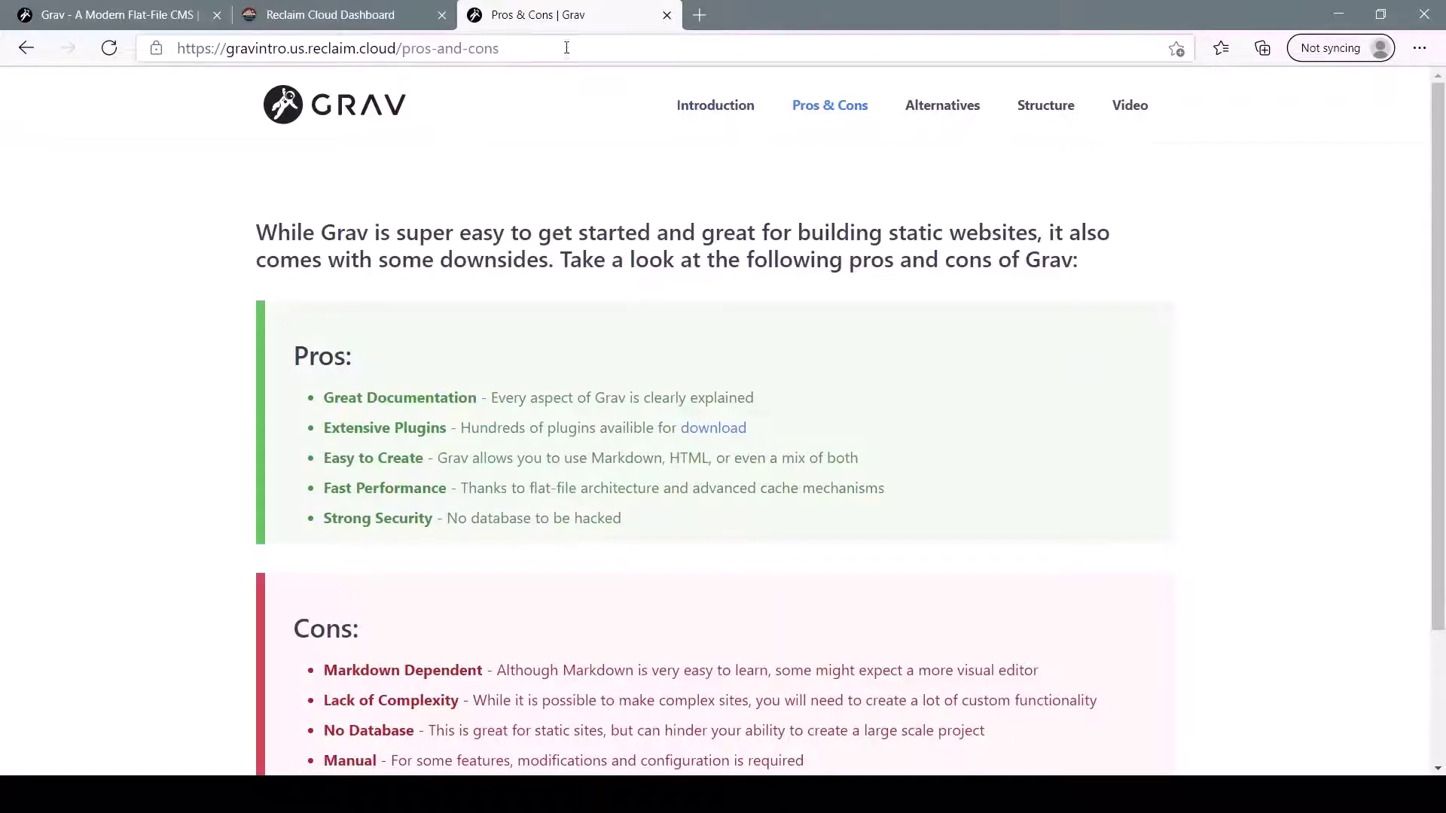
drag(566, 48, 401, 64)
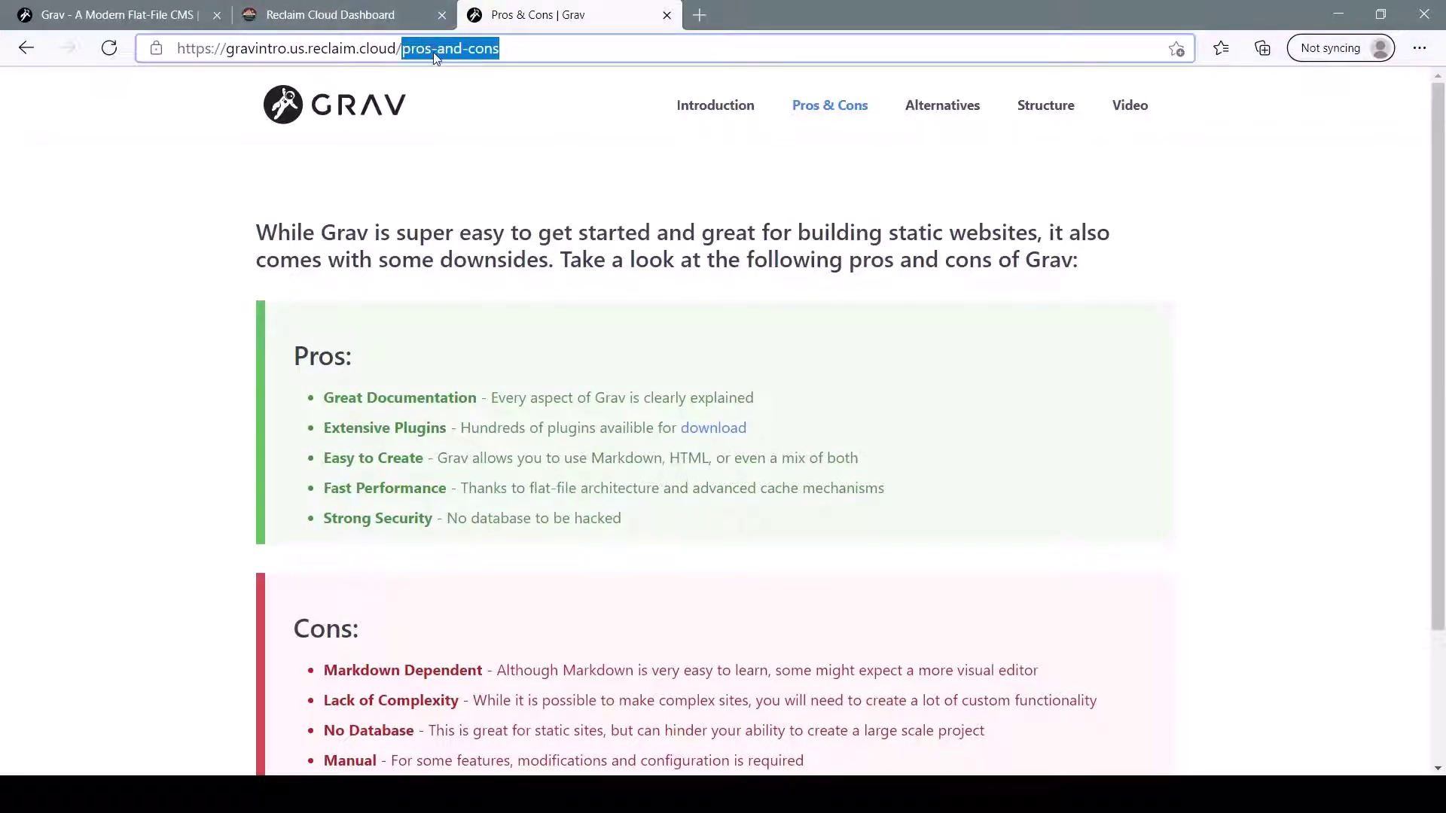
click(330, 14)
key(Right)
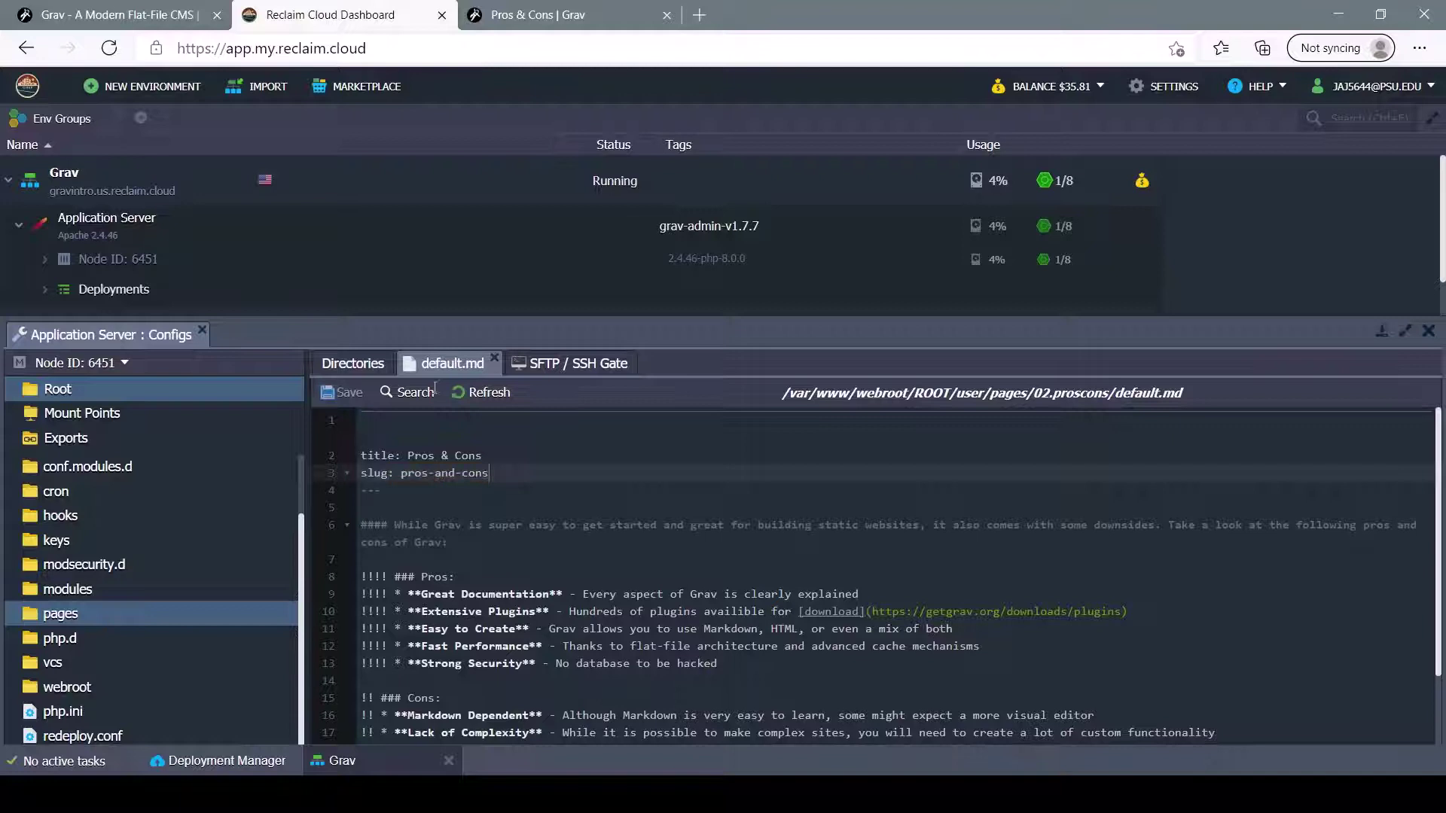
click(353, 368)
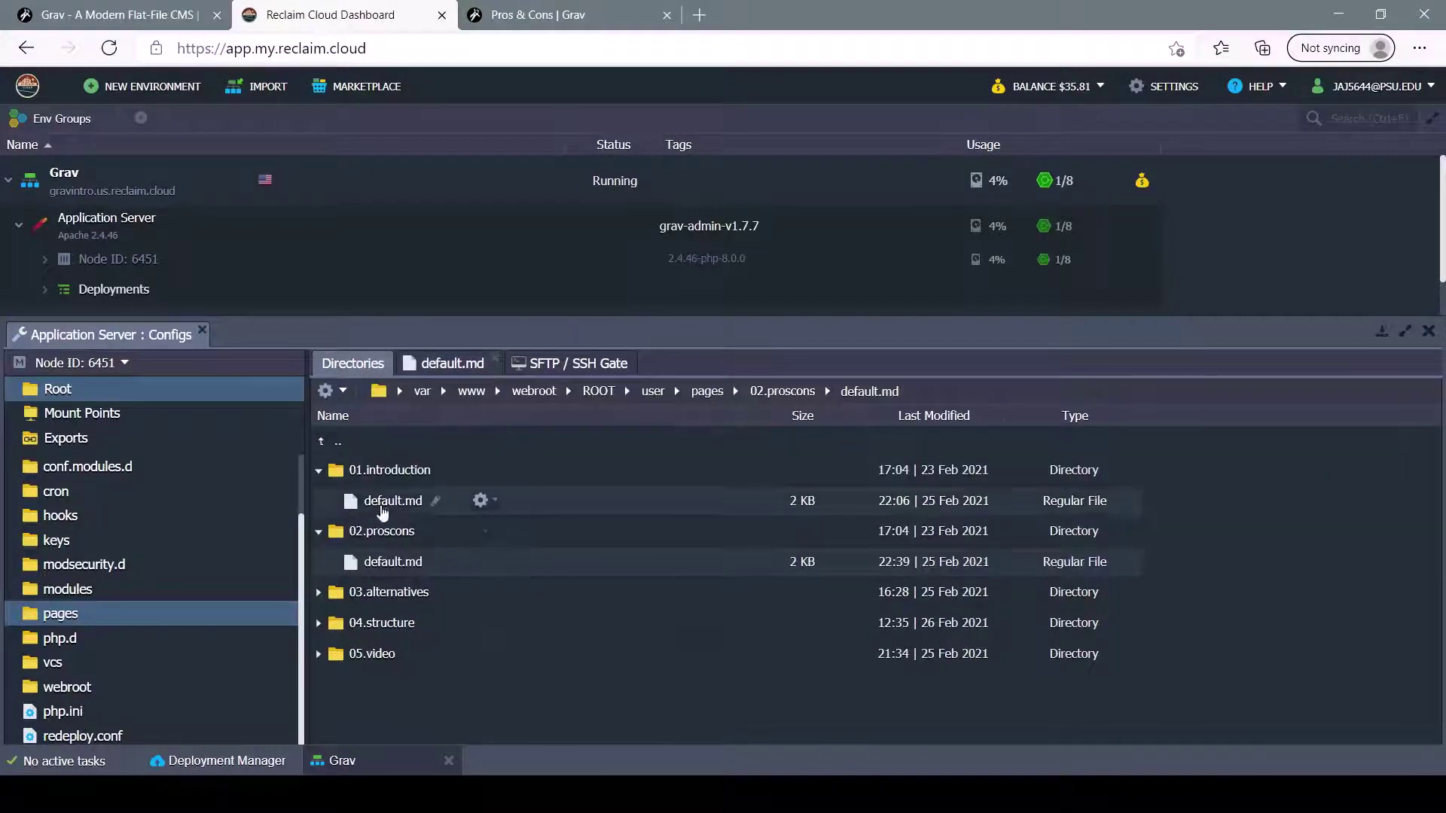
click(427, 532)
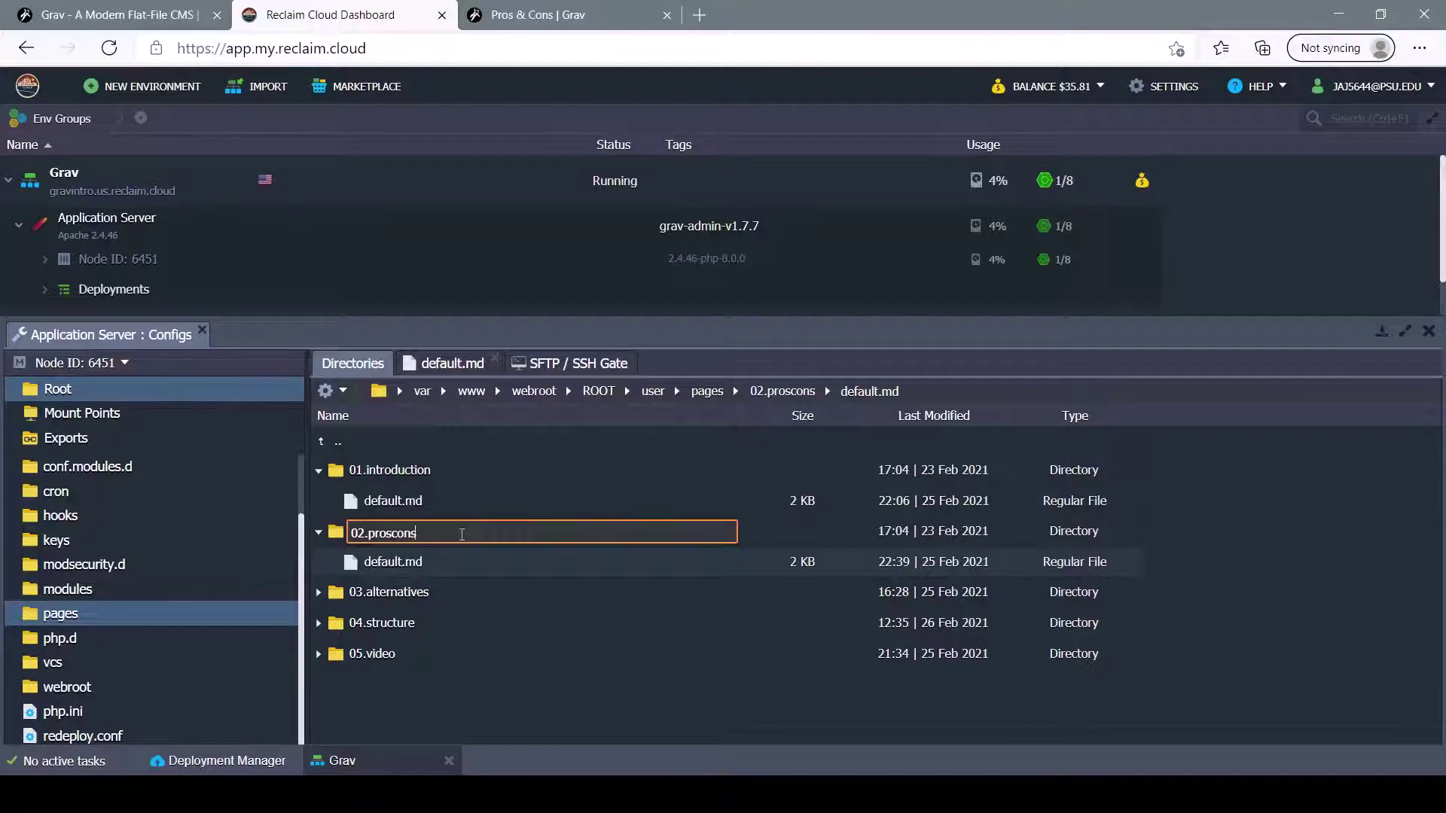
double_click(395, 564)
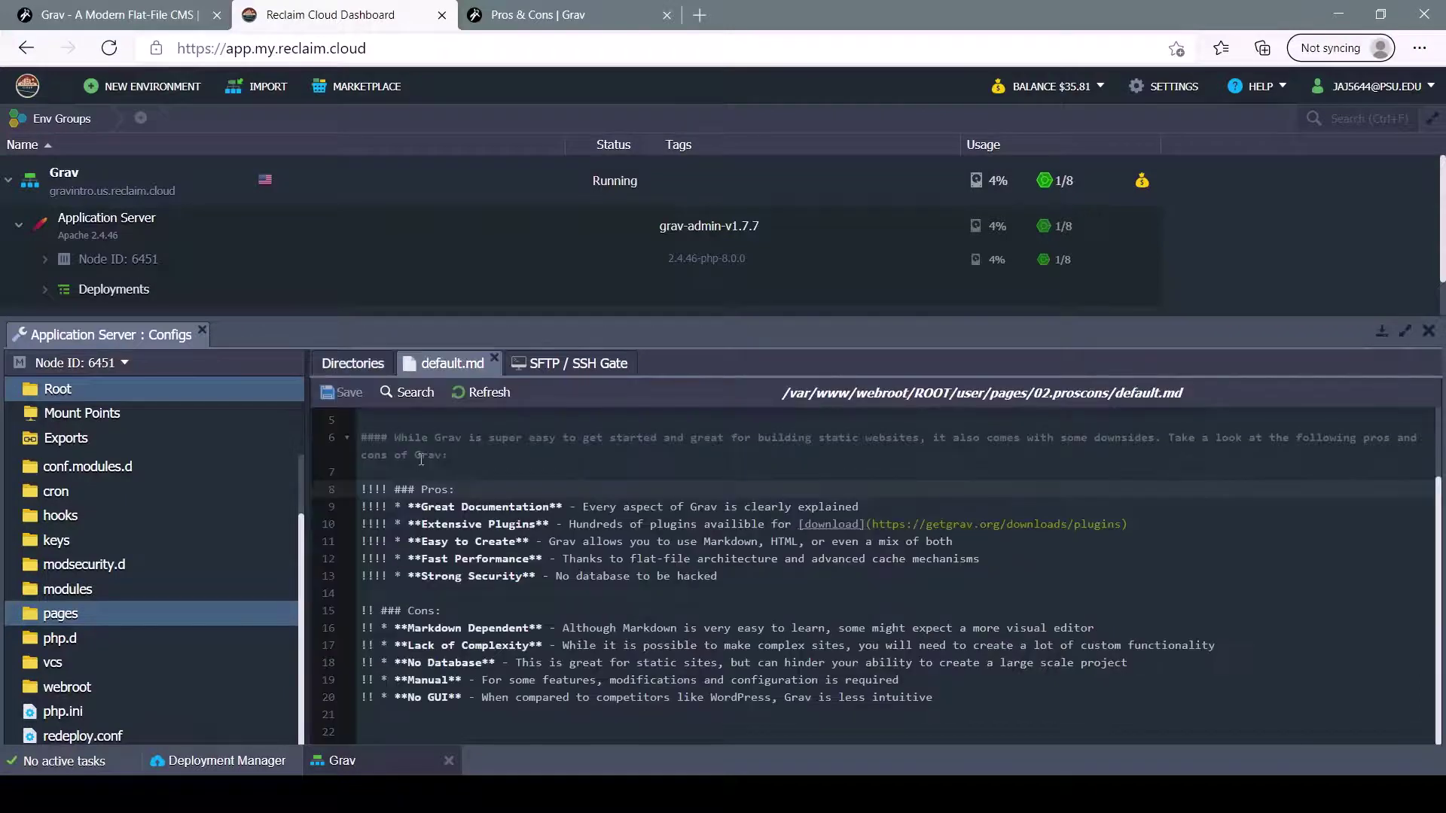
drag(361, 438, 609, 515)
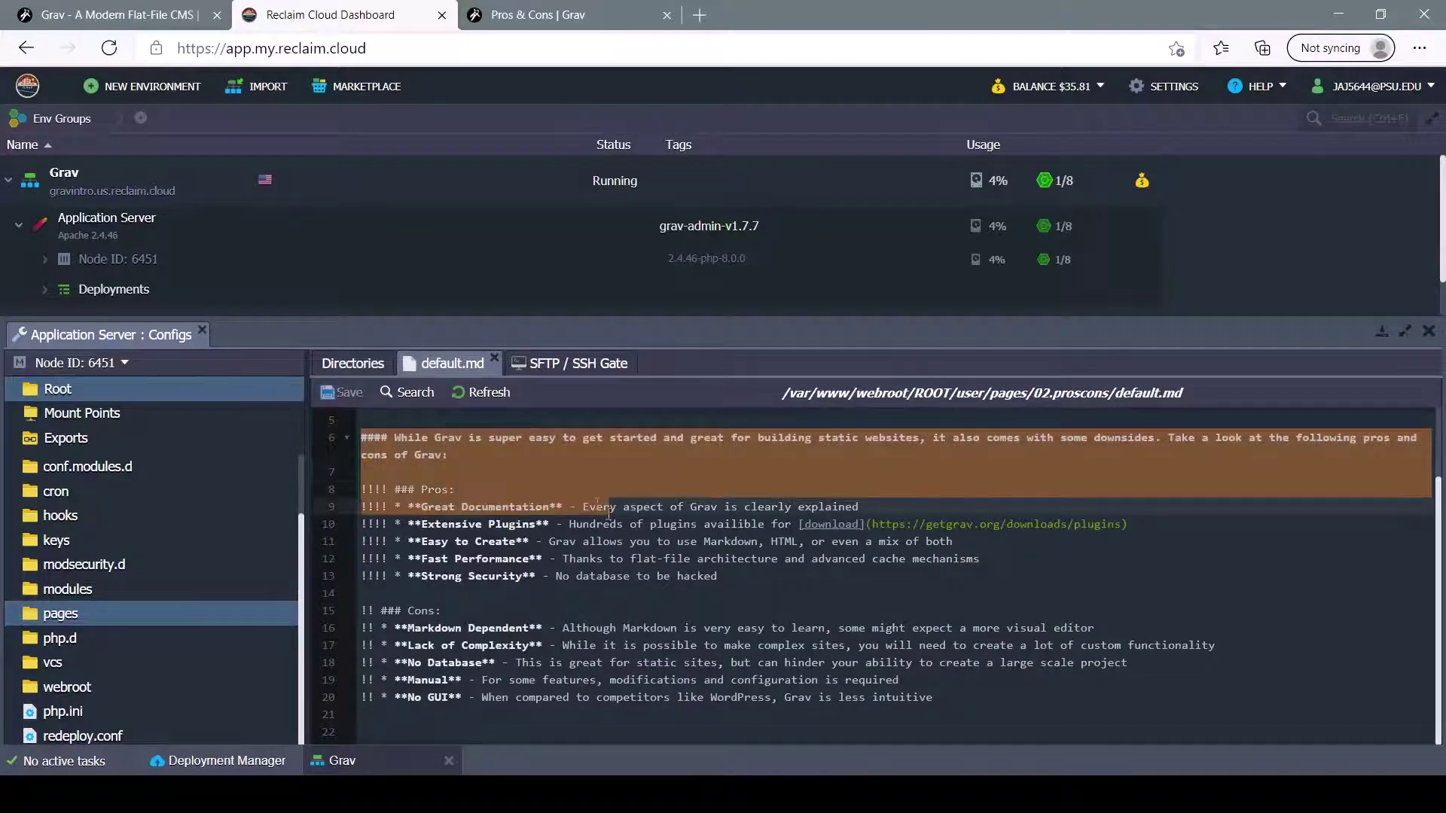
click(557, 486)
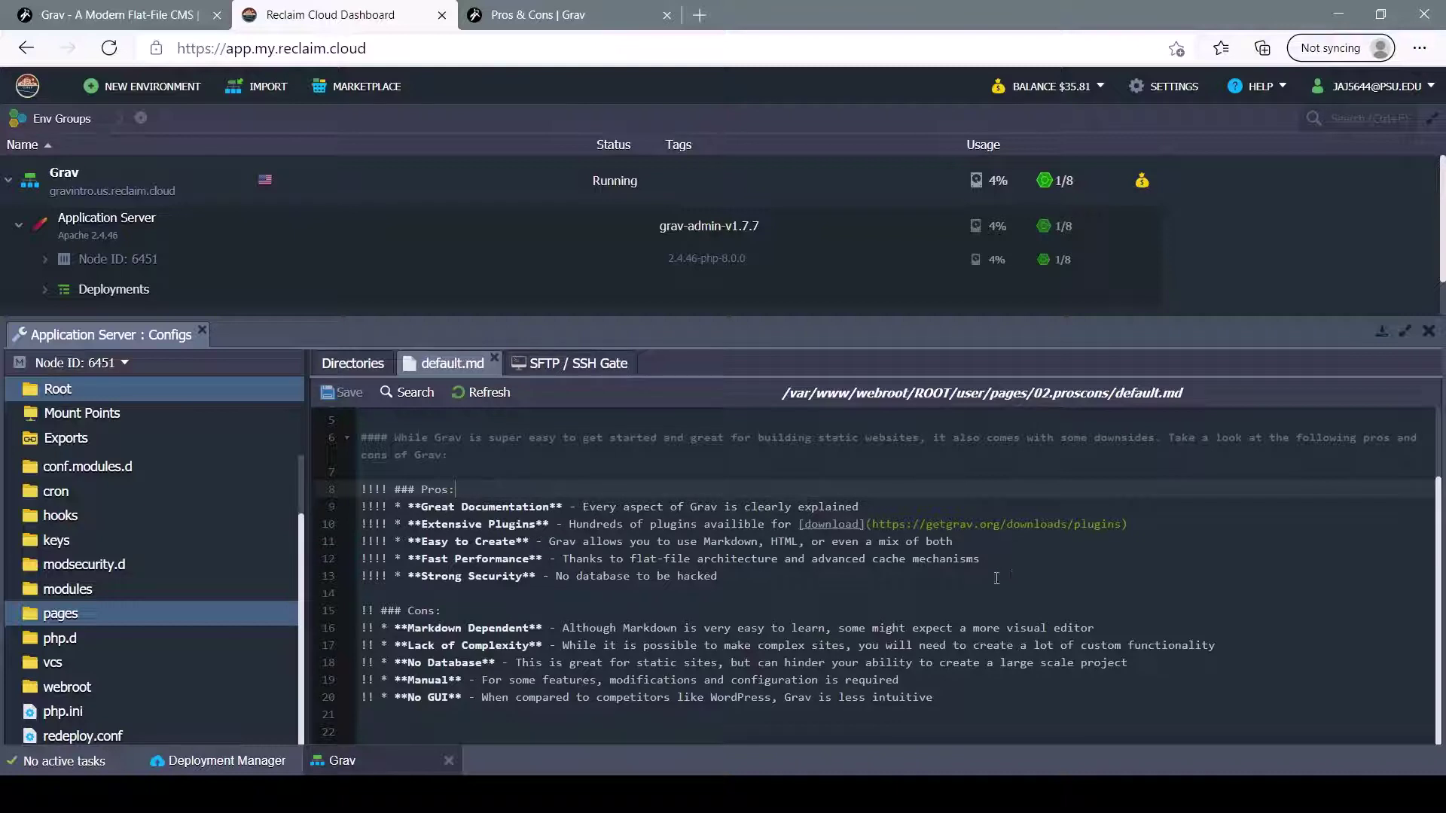
Step: Create a new folder named 06.newpage inside the Grav pages directory
click(357, 372)
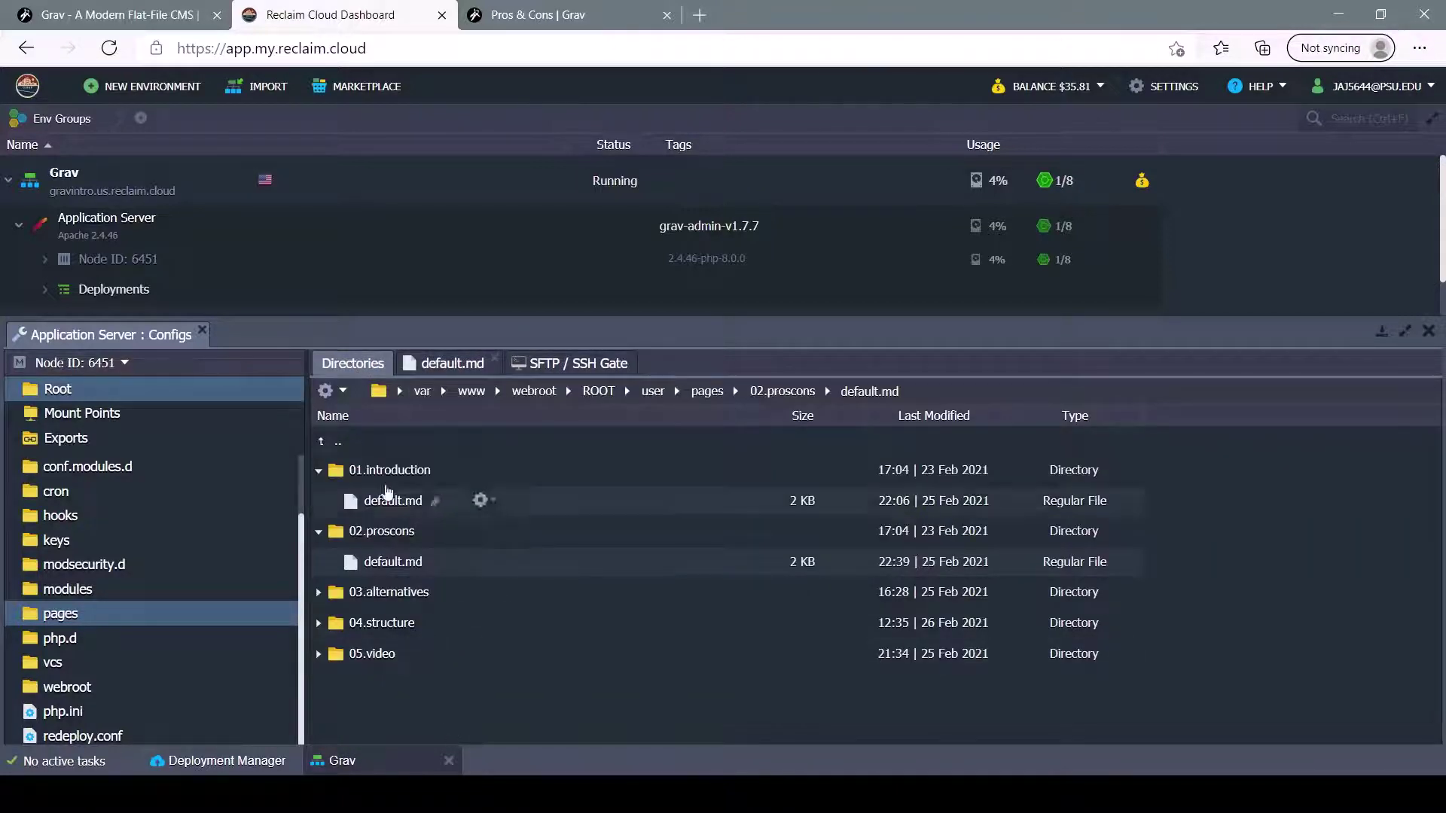
click(656, 389)
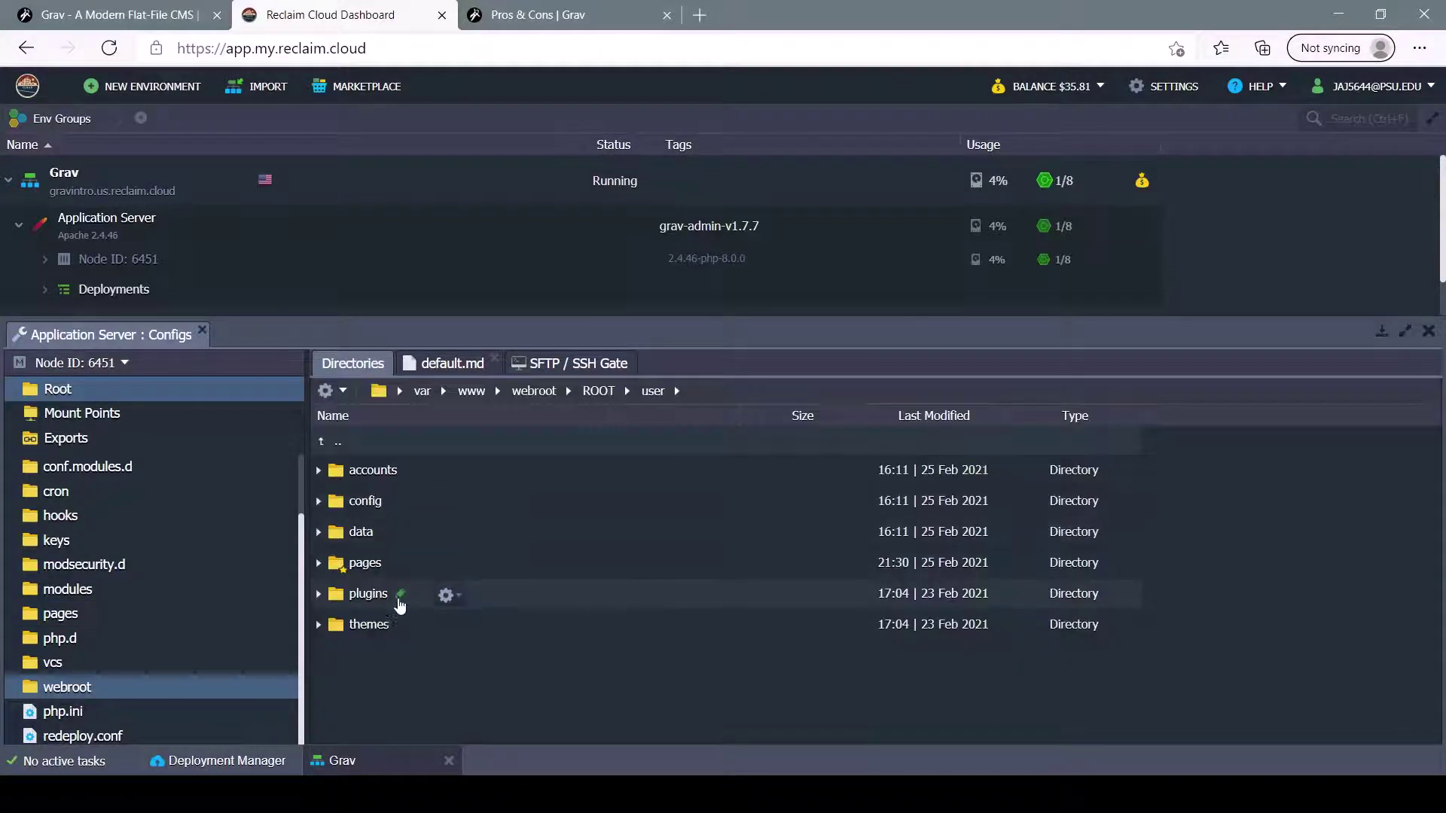
click(319, 565)
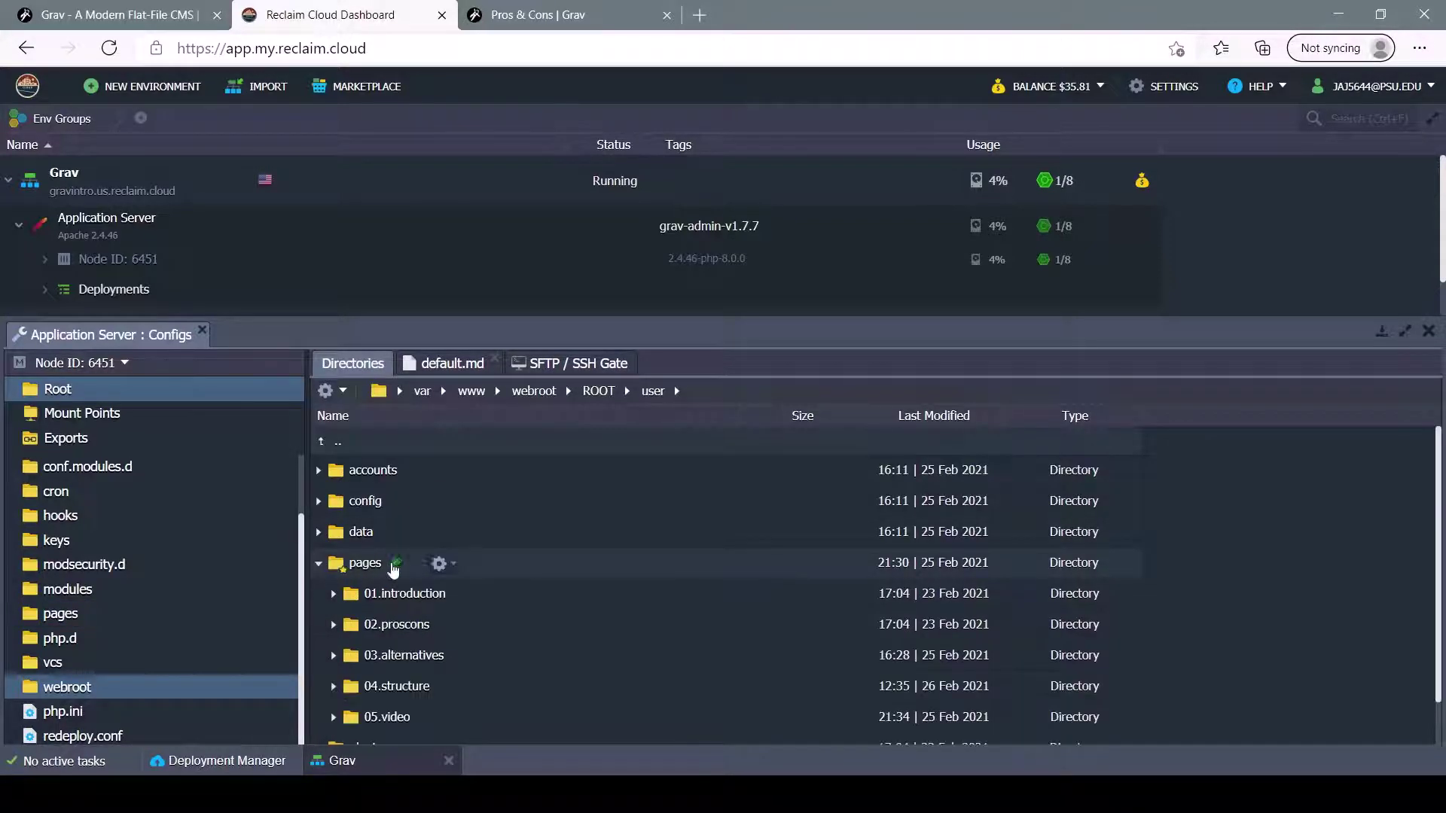
click(443, 563)
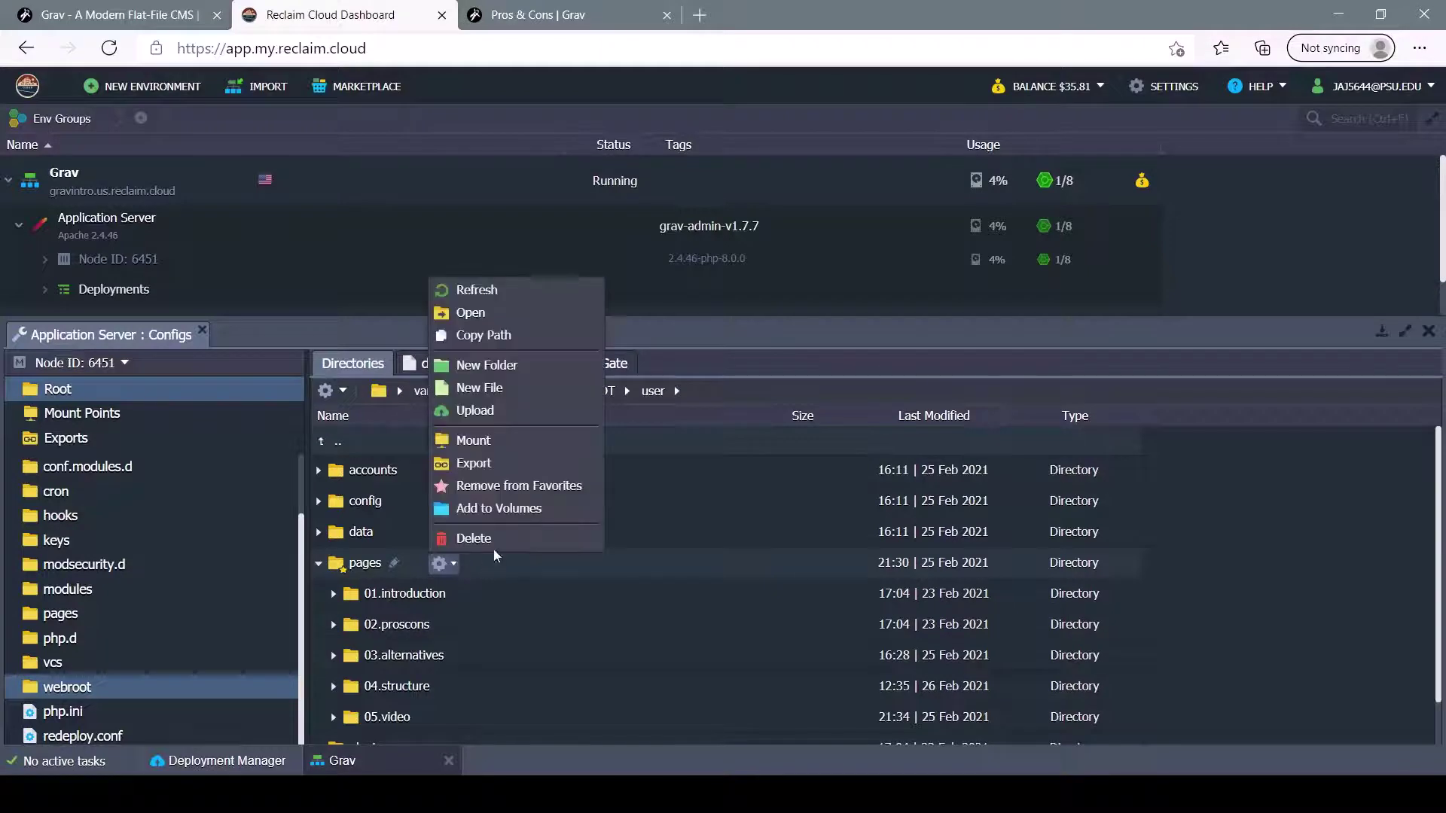
click(499, 374)
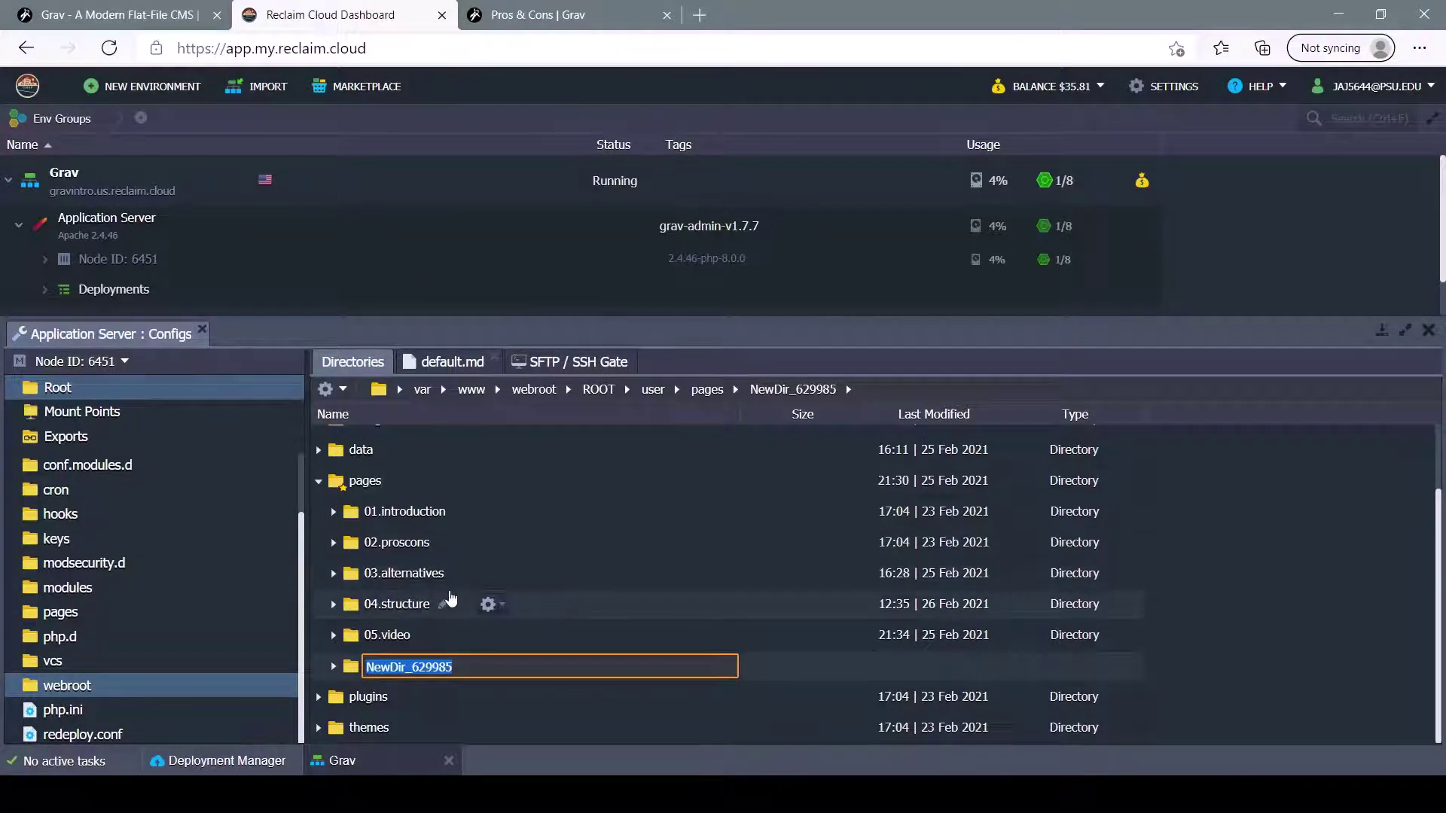
text(0)
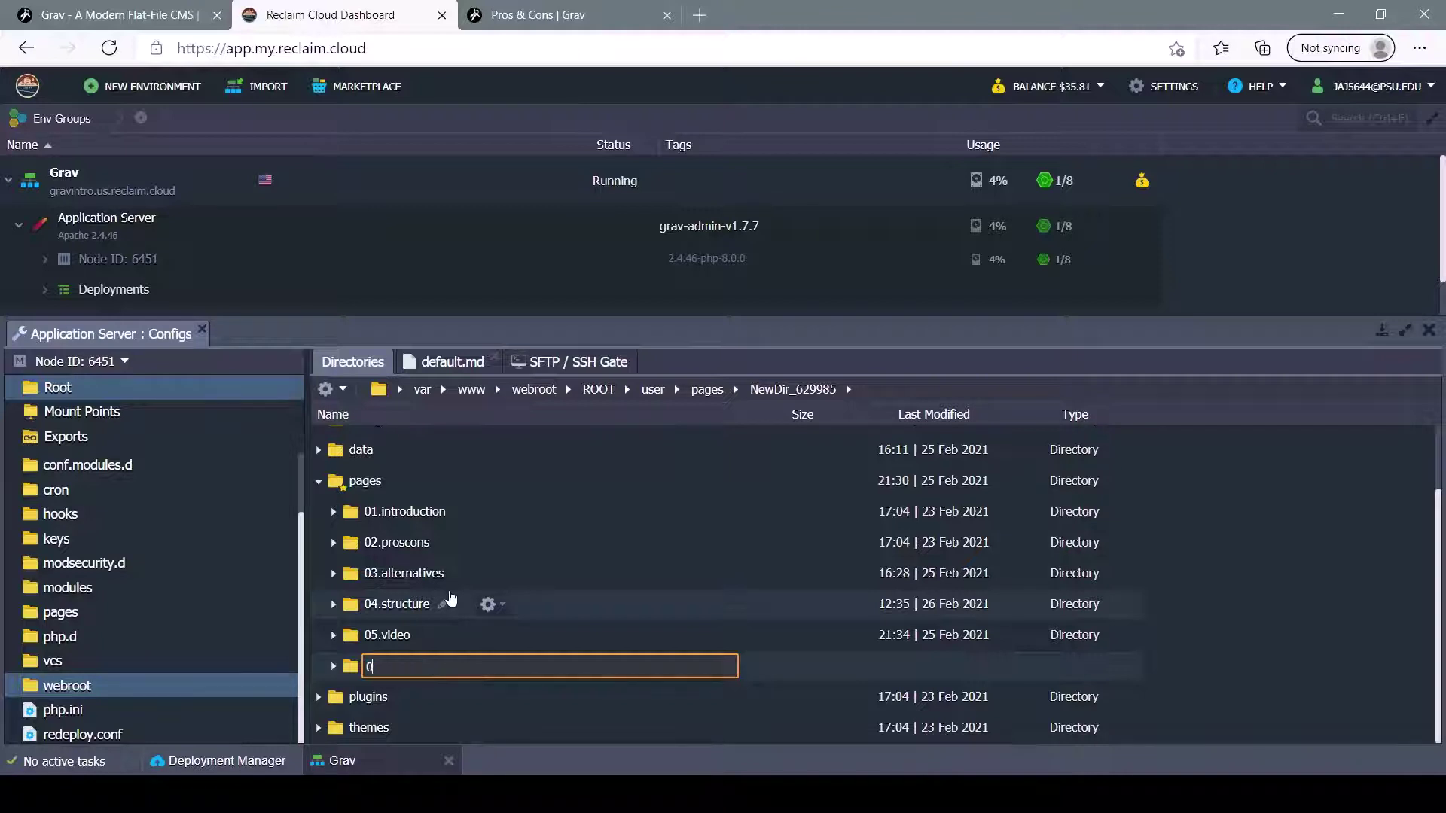
text(6.newpage)
key(Return)
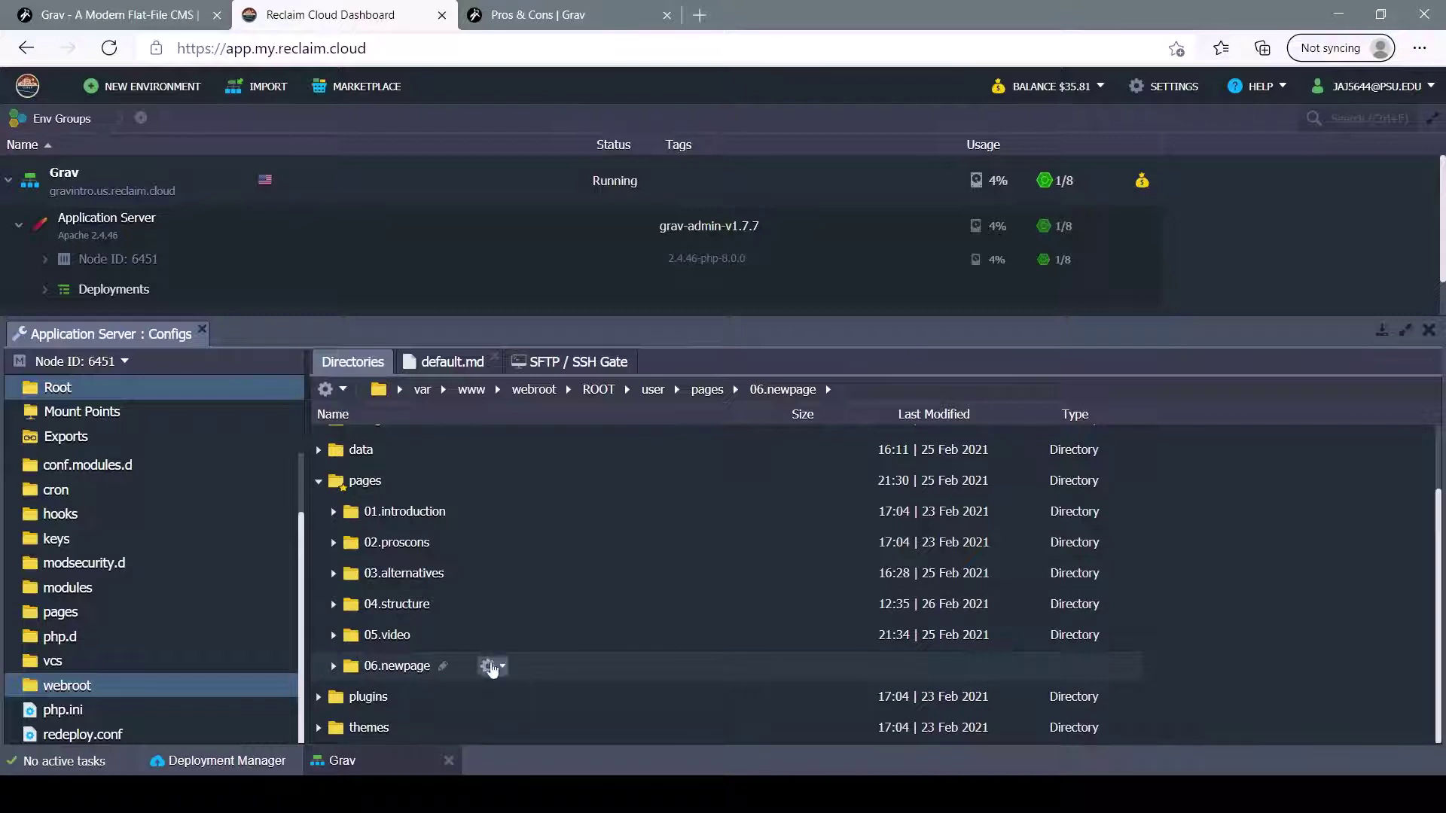
Step: Create an empty default.md file inside 06.newpage
click(489, 666)
click(547, 493)
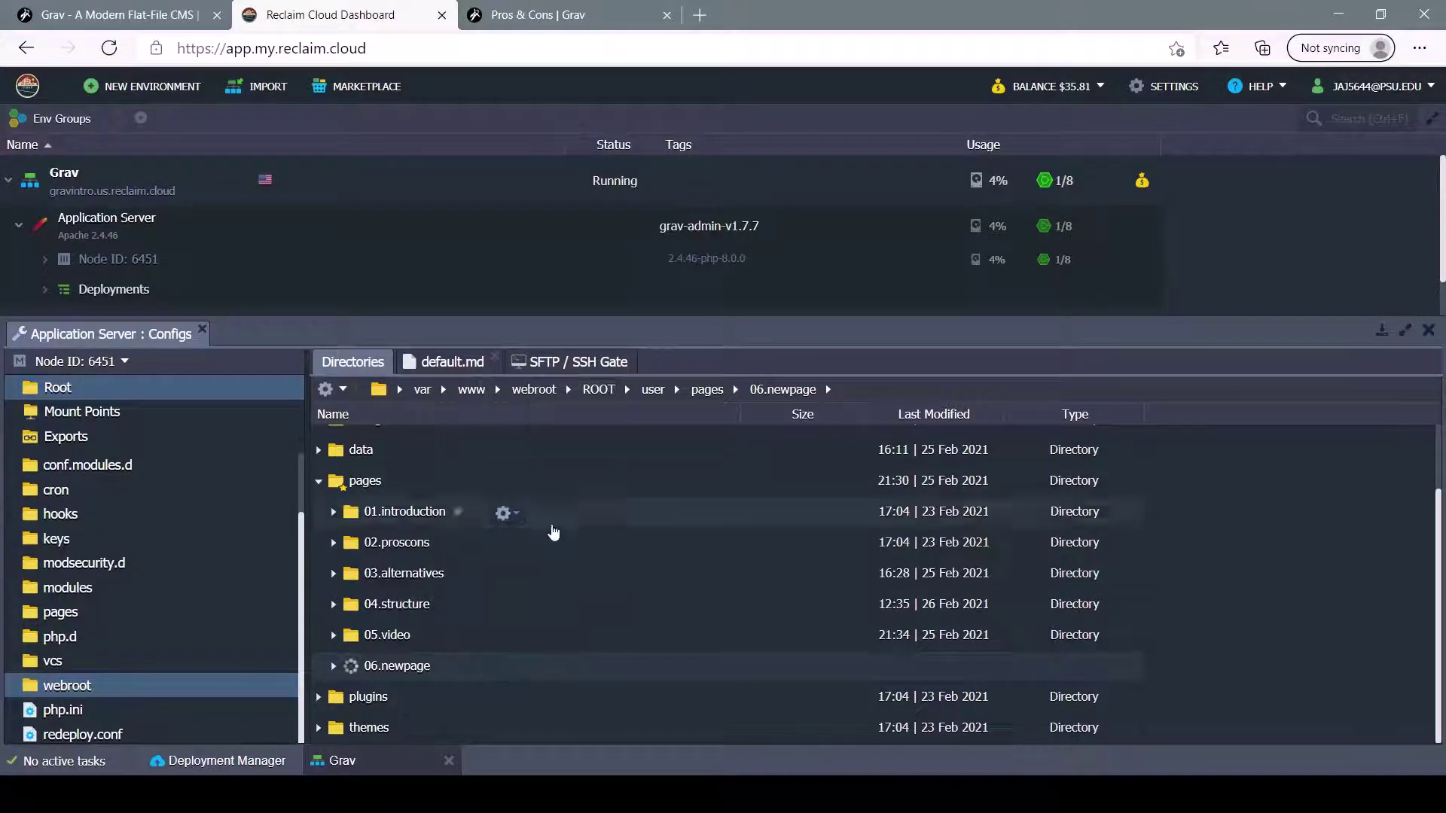
text(default.md)
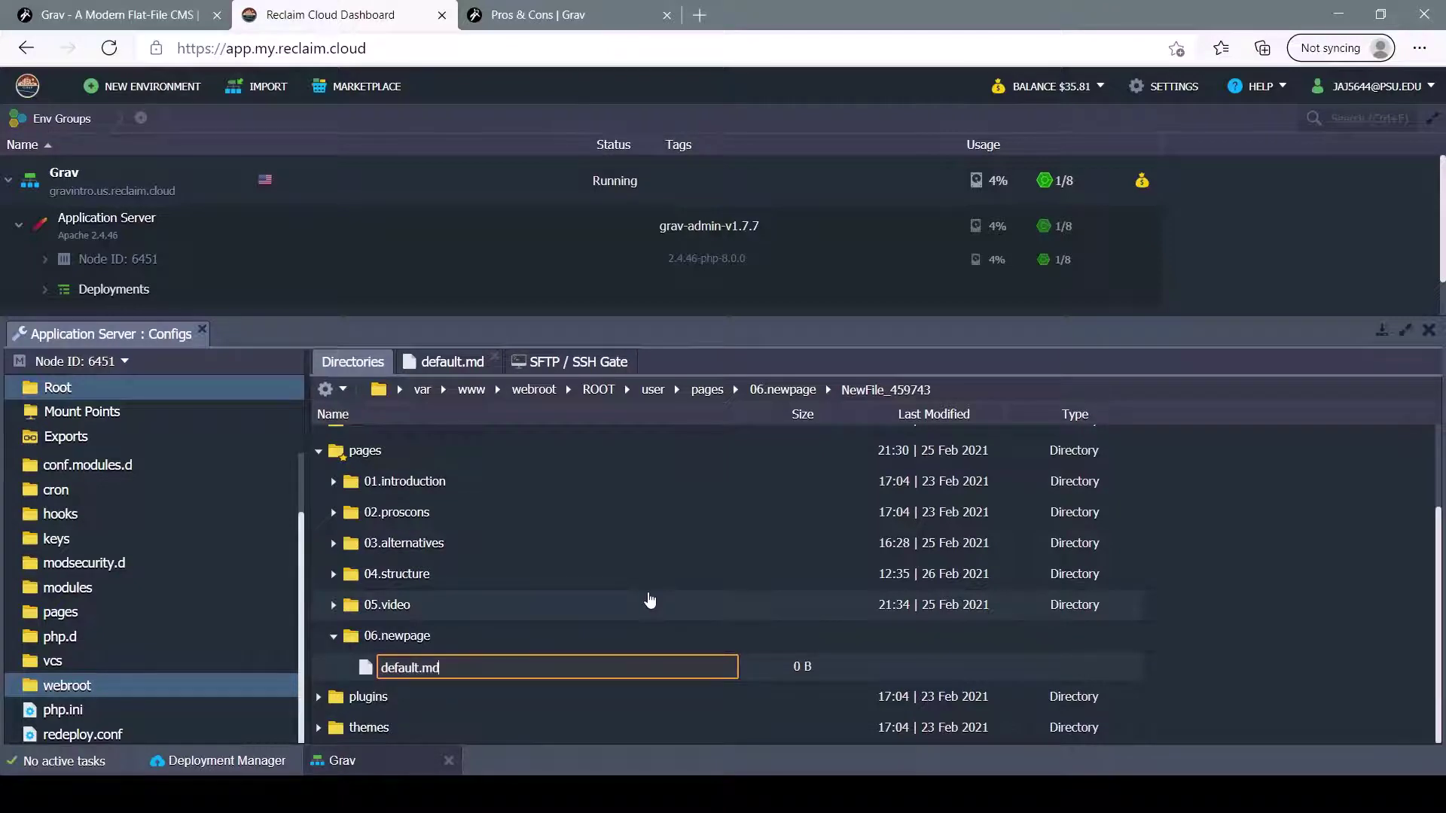
key(Return)
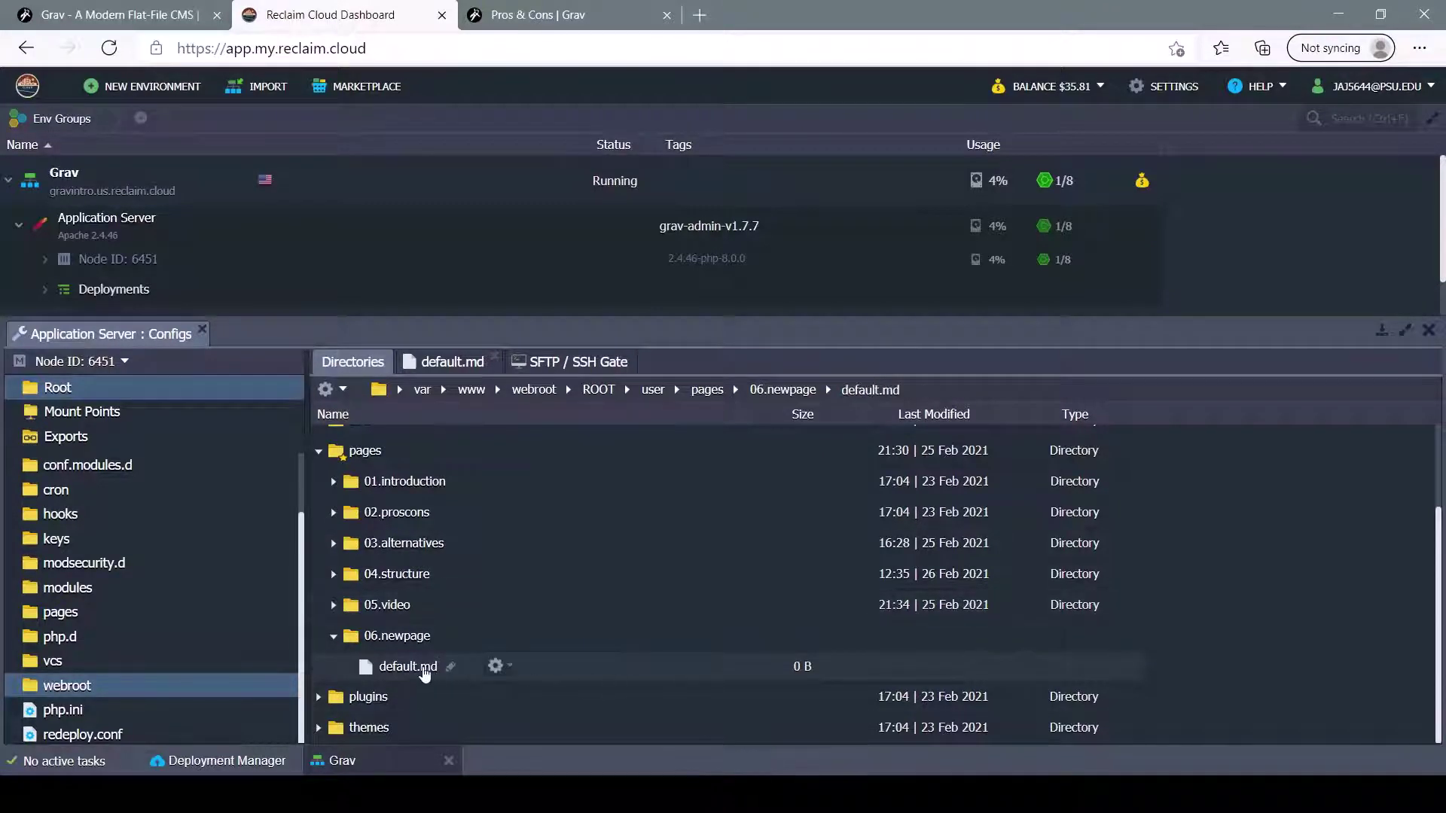
Step: Write '# This is a new page' into 06.newpage/default.md and save it
click(424, 668)
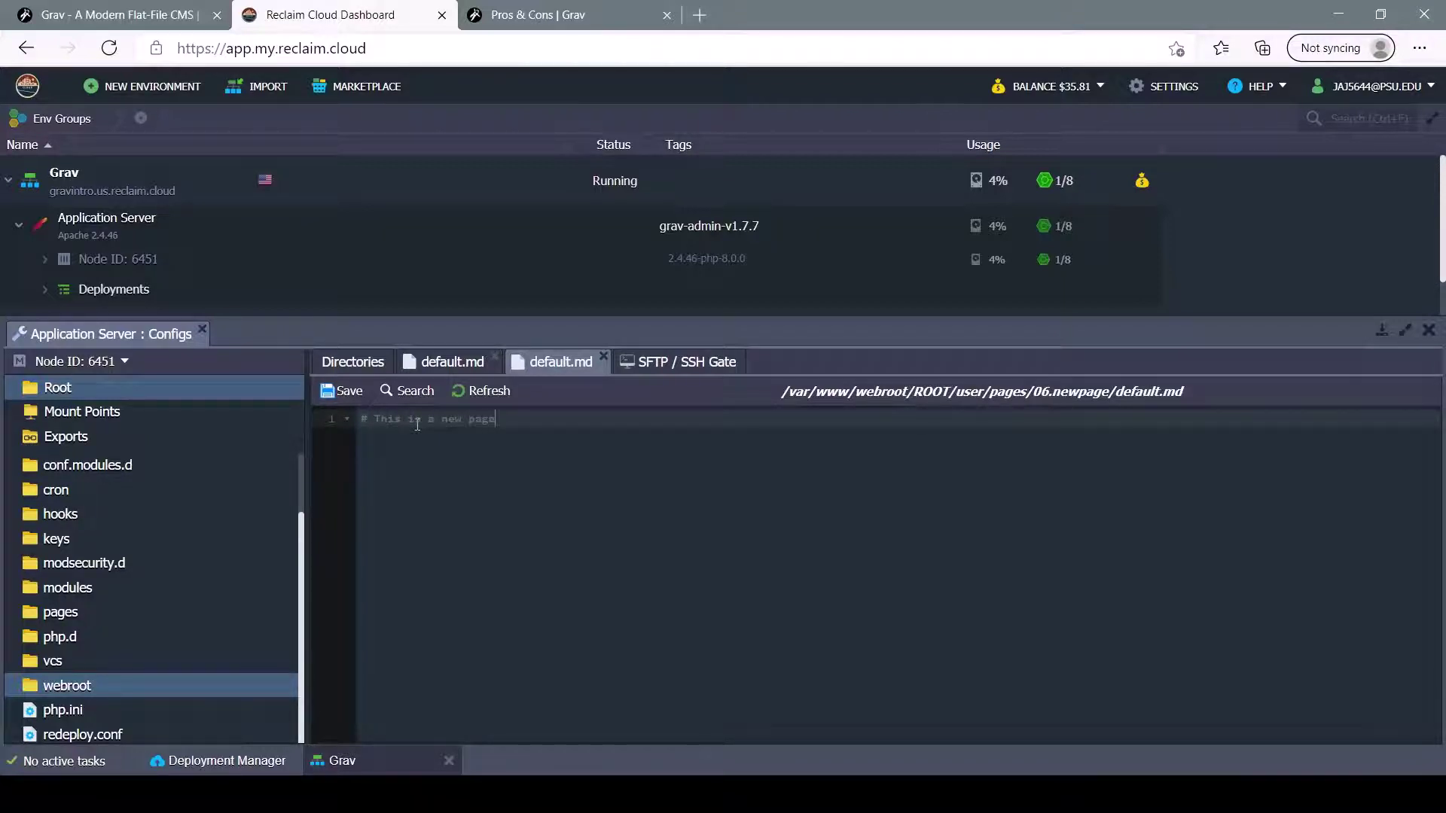
key(ctrl+s)
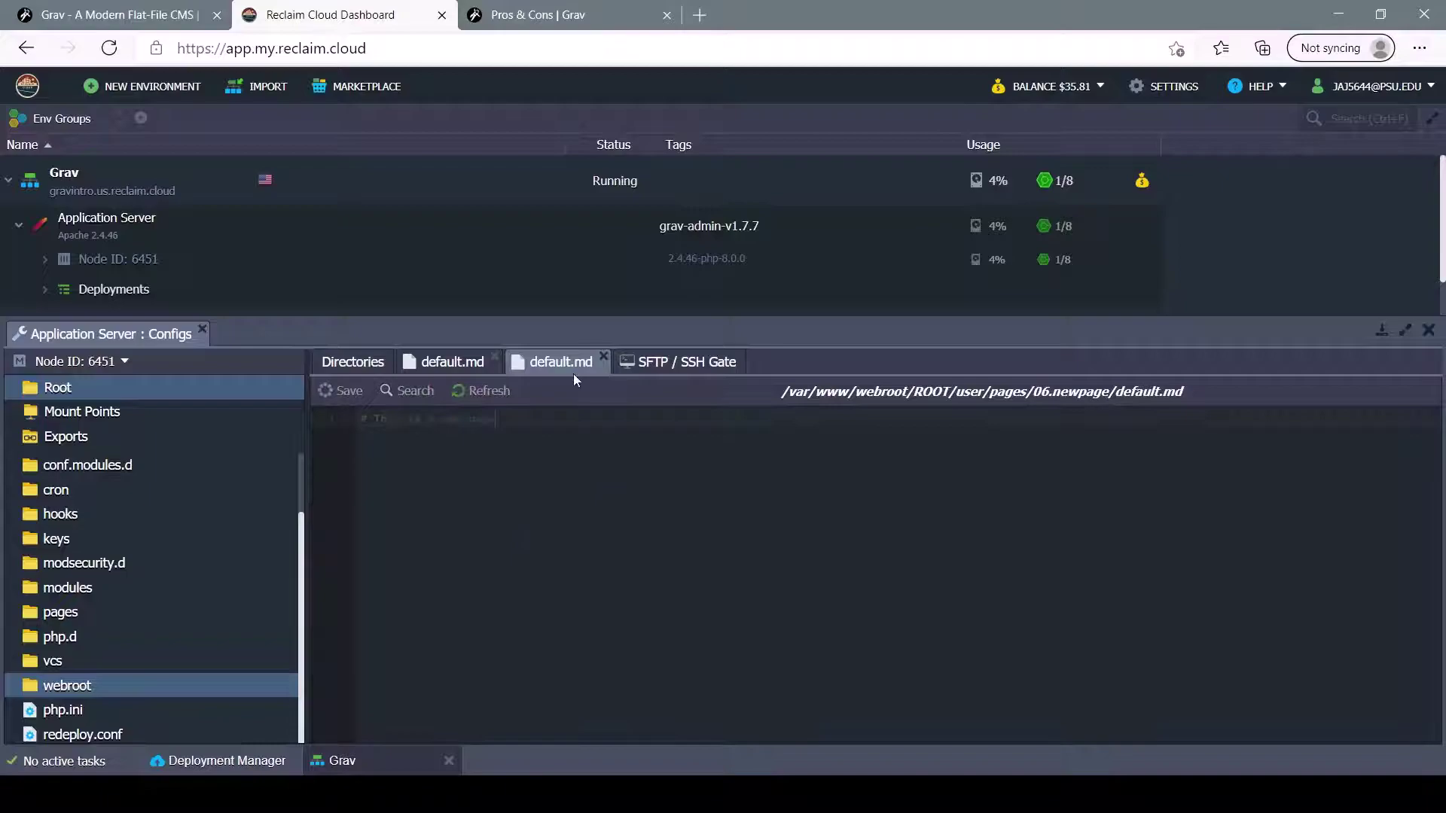
Step: Reload the live site and view the Newpage page showing 'This is a new page'
click(572, 15)
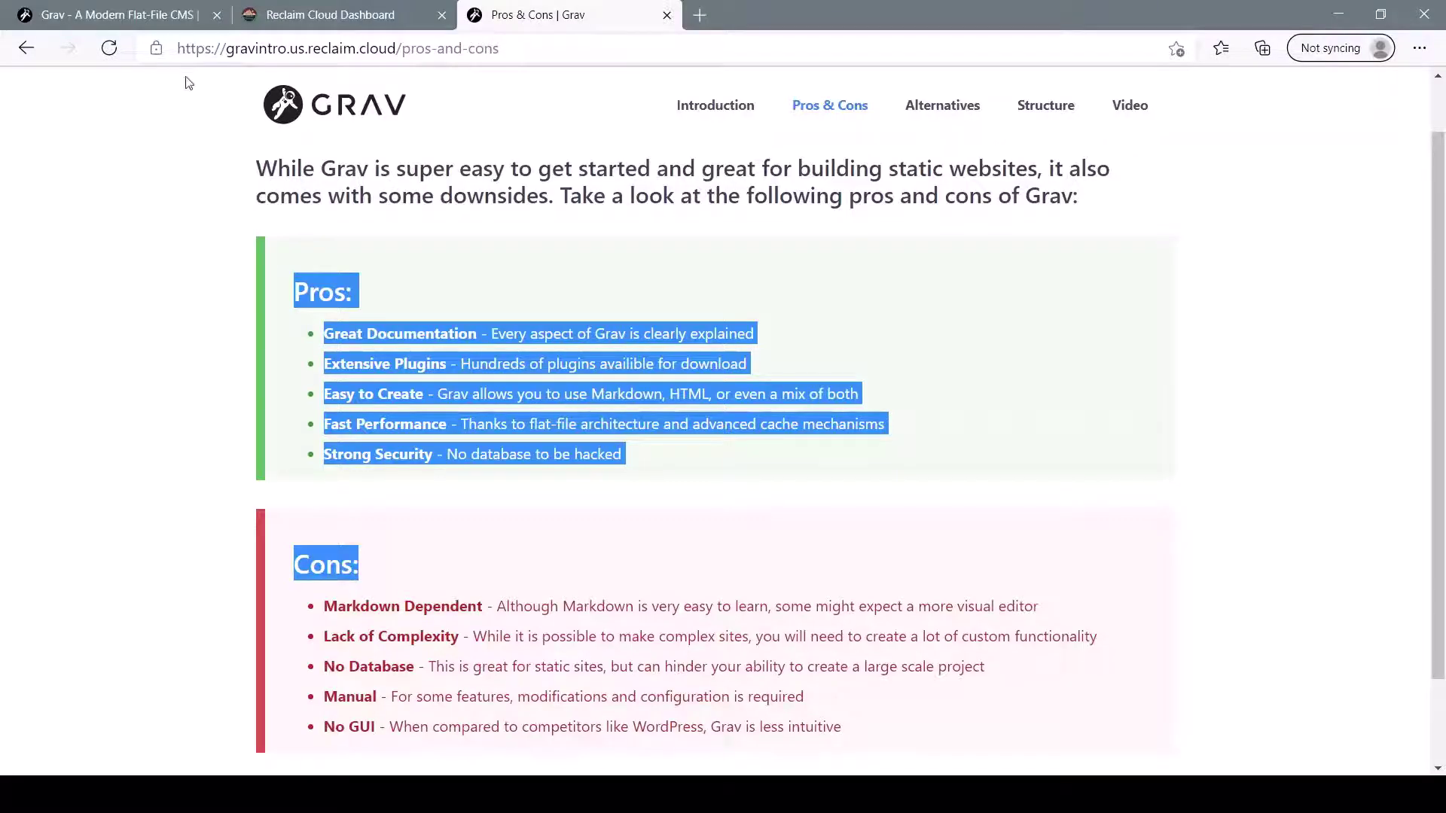
click(109, 49)
drag(1055, 198, 1114, 138)
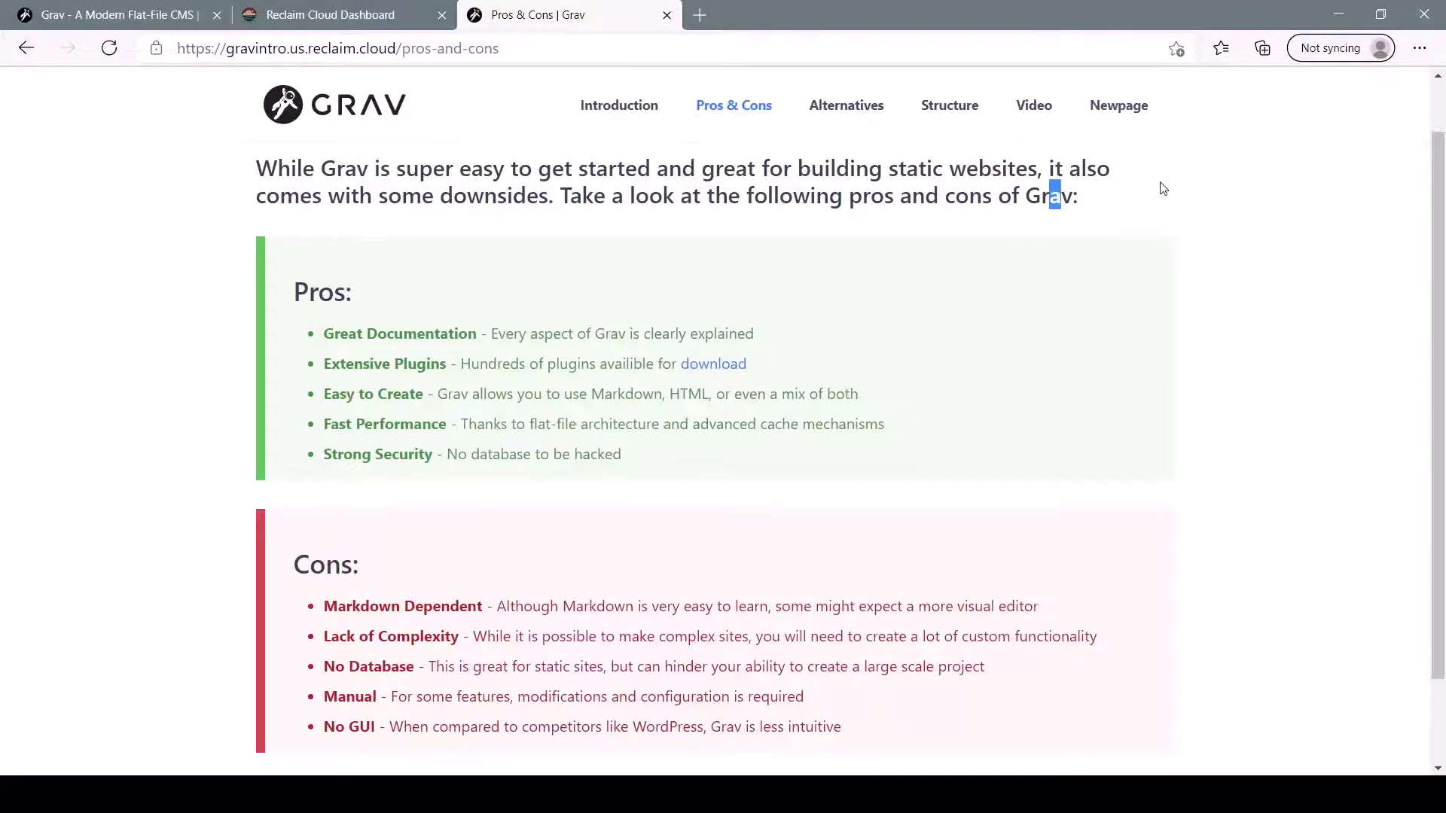
click(1119, 105)
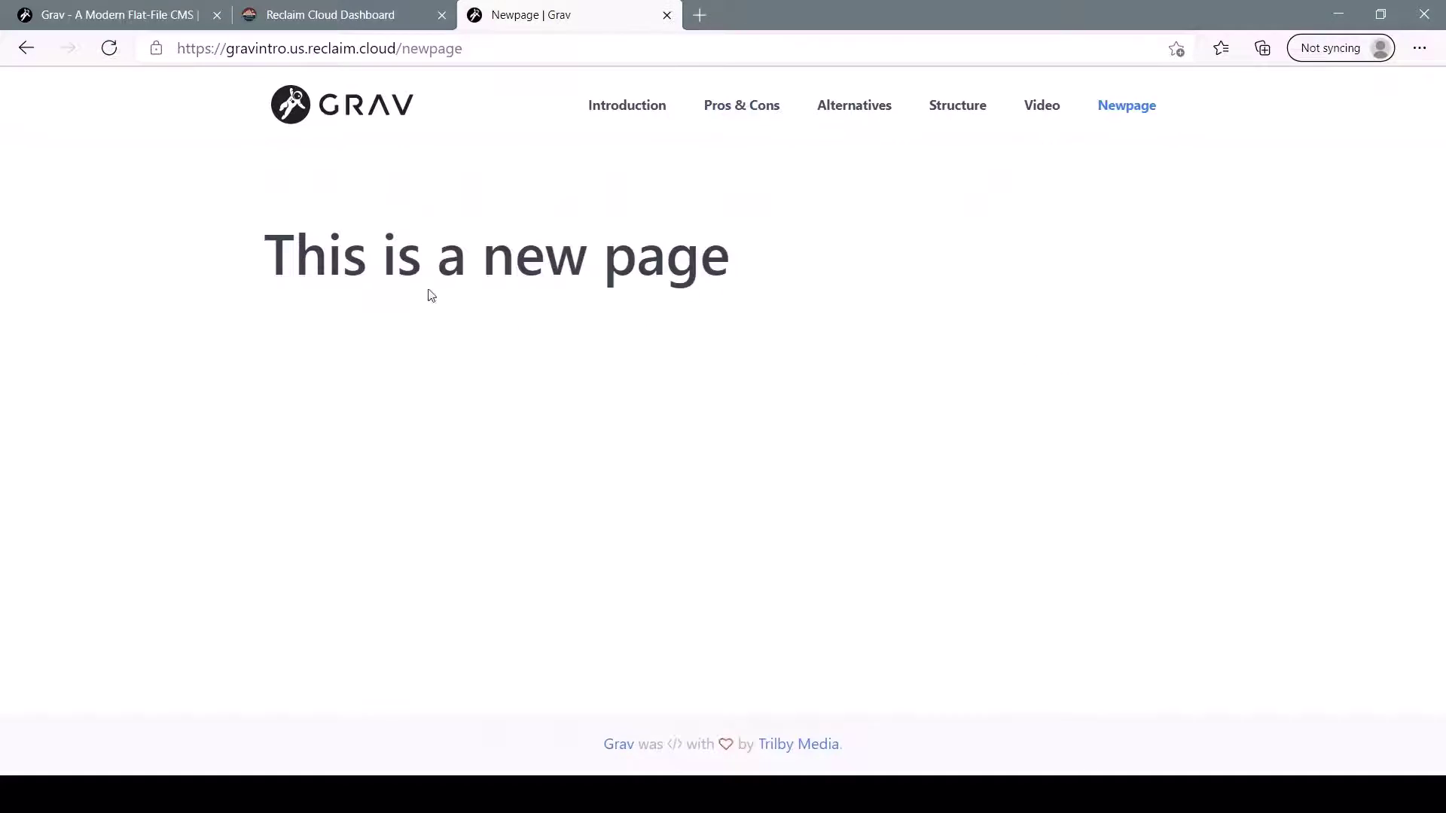
drag(262, 247, 788, 278)
click(799, 274)
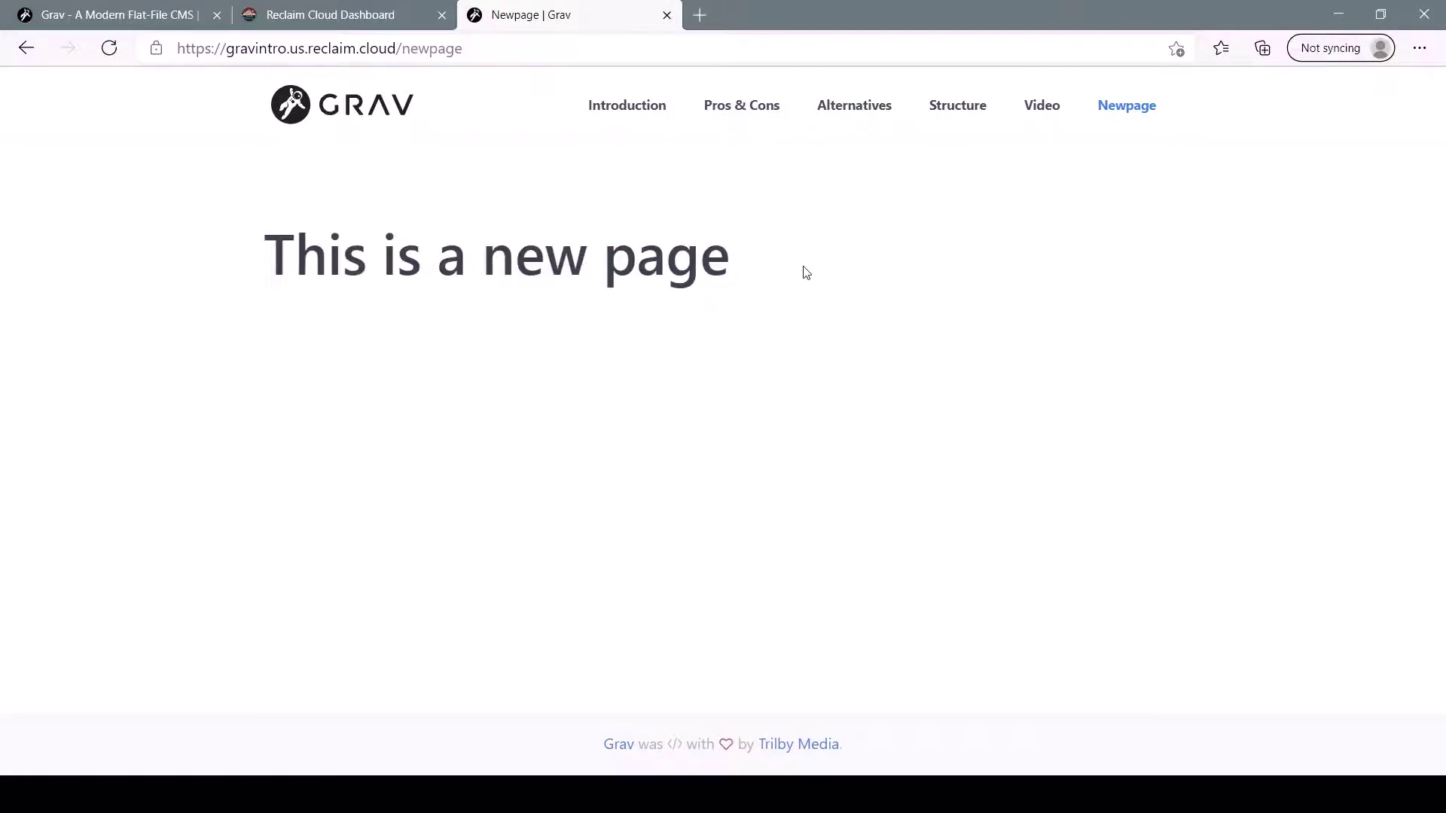
click(393, 25)
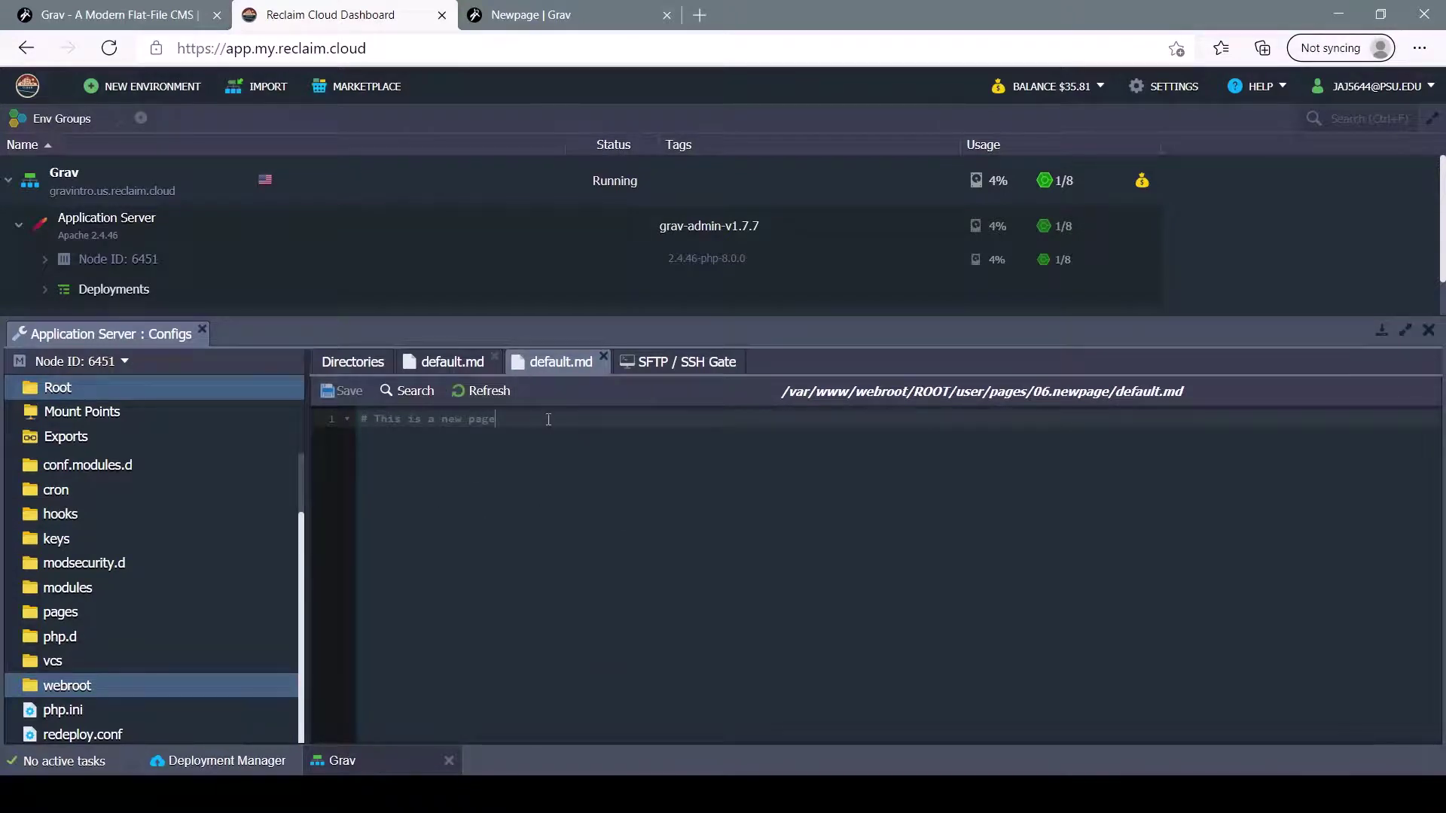
click(554, 29)
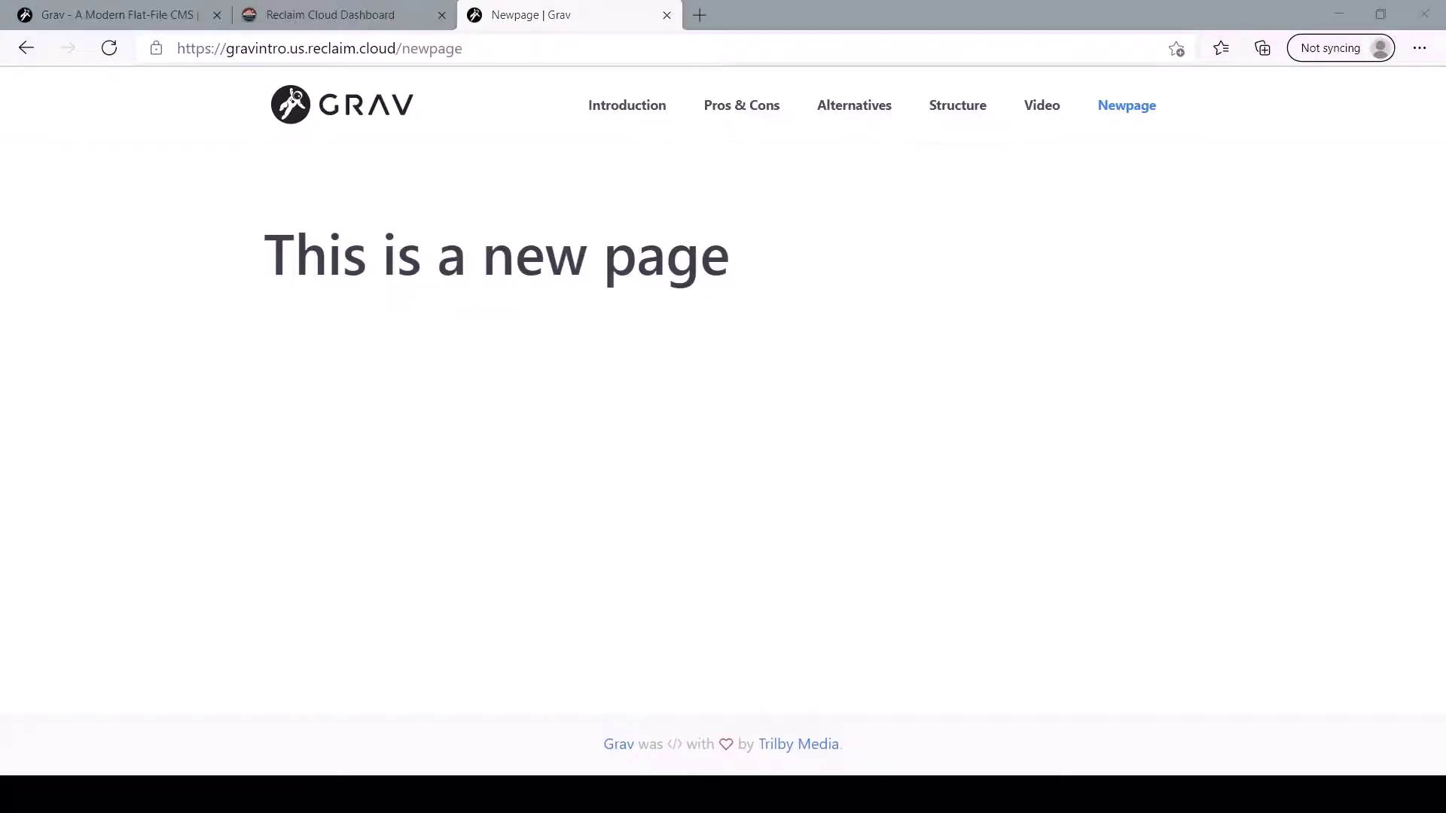
click(1183, 322)
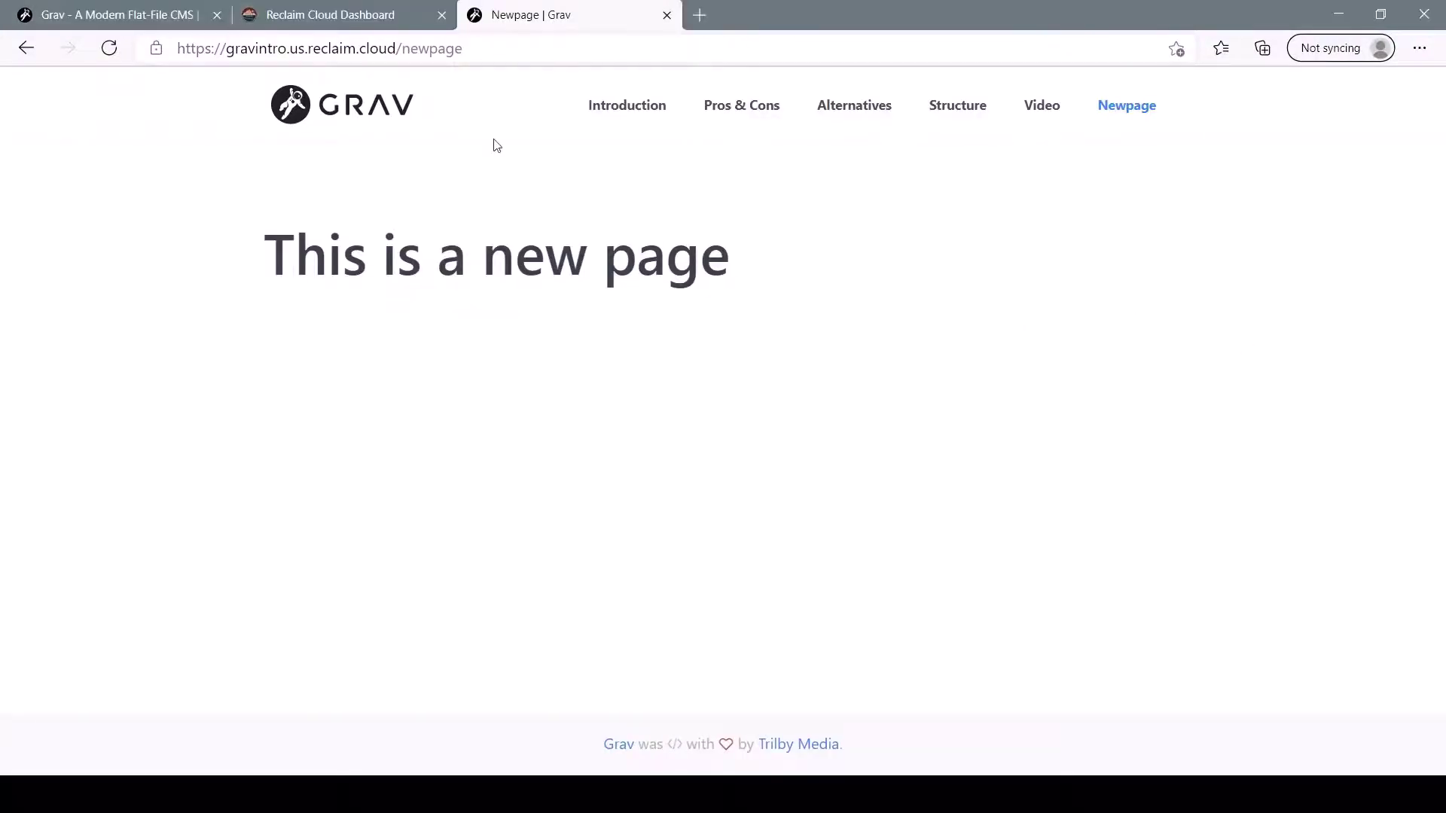
Step: Navigate to the Grav user/config folder and open system.yaml in the editor
click(341, 113)
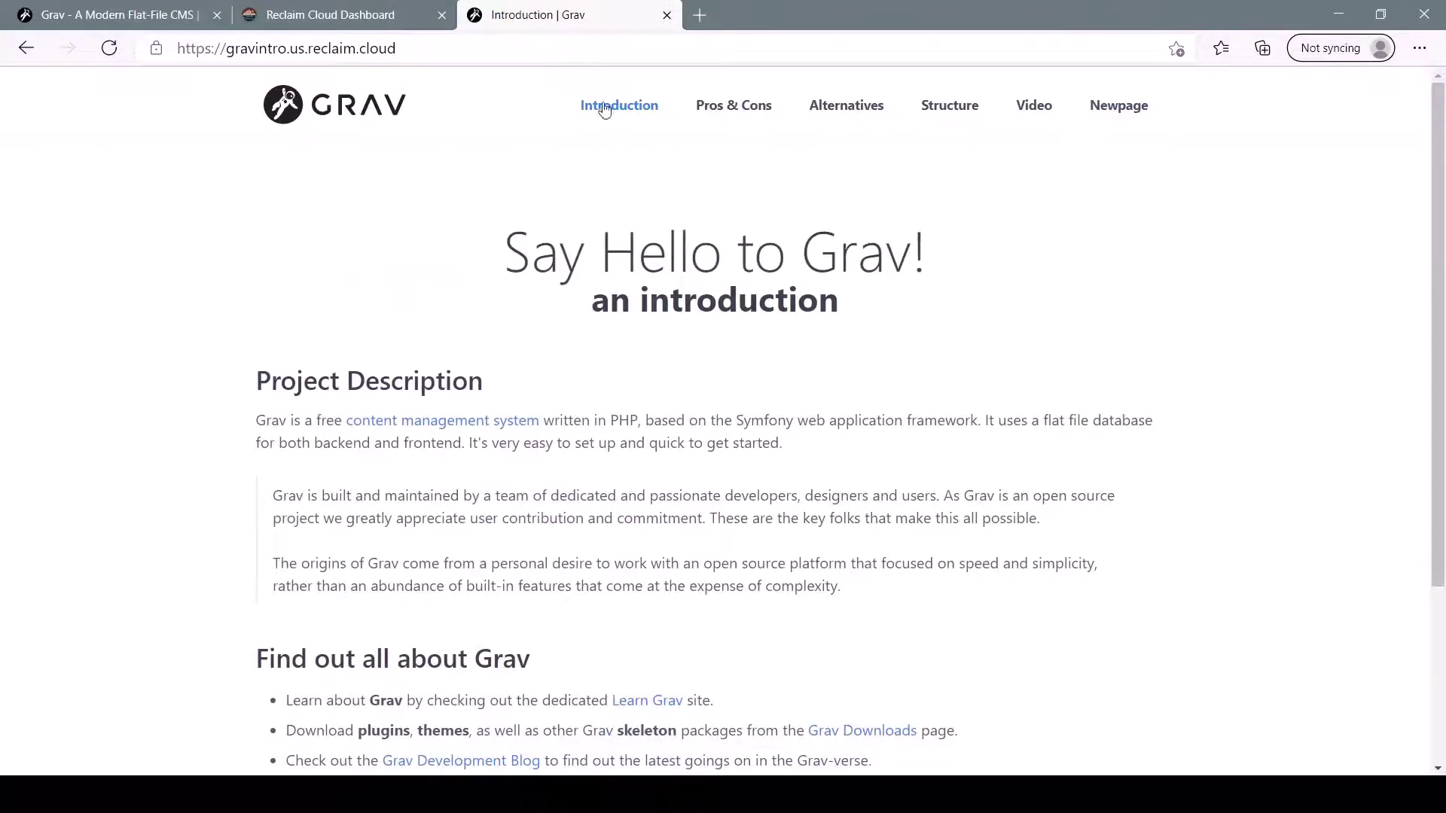
click(373, 15)
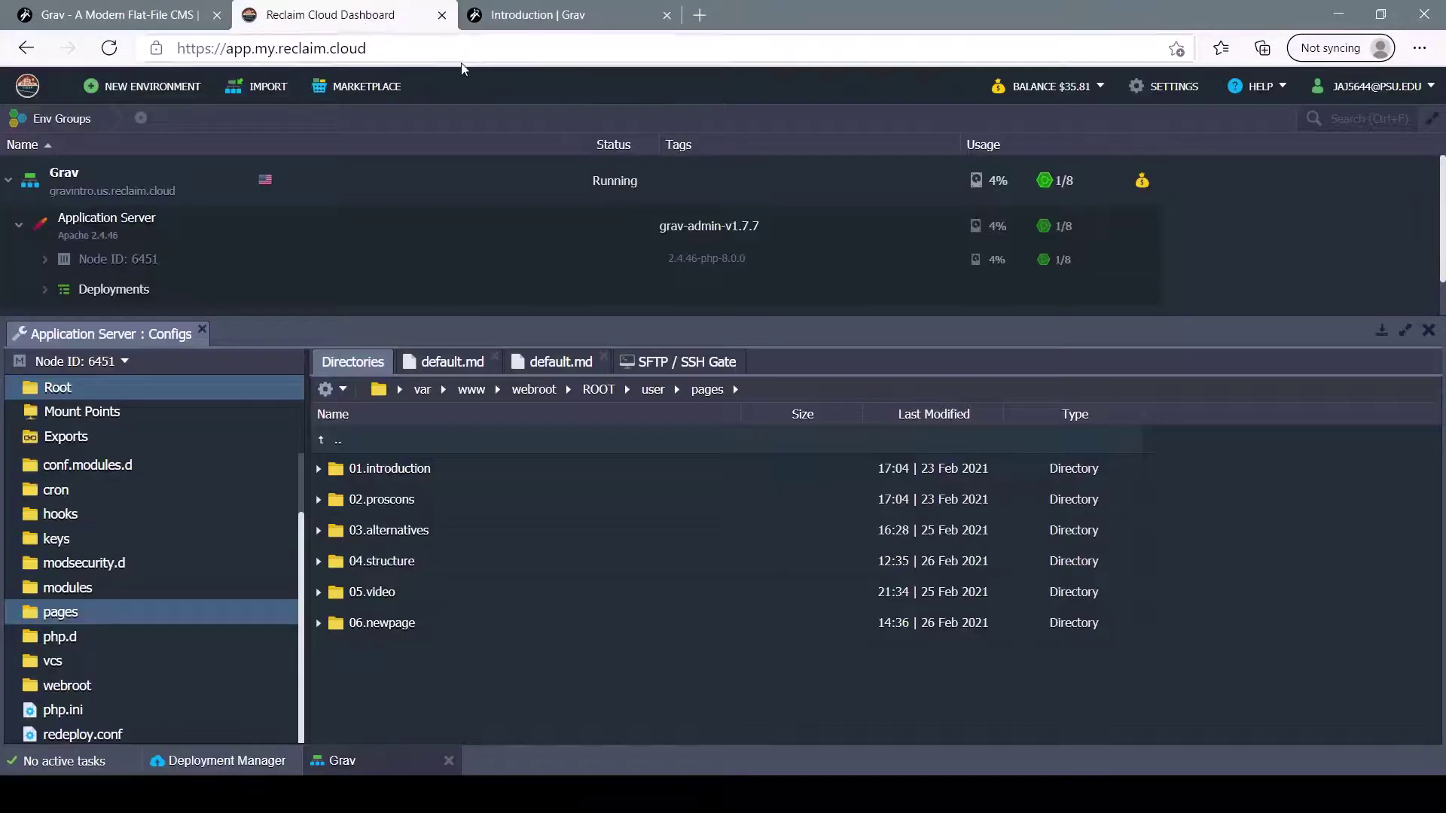
click(652, 391)
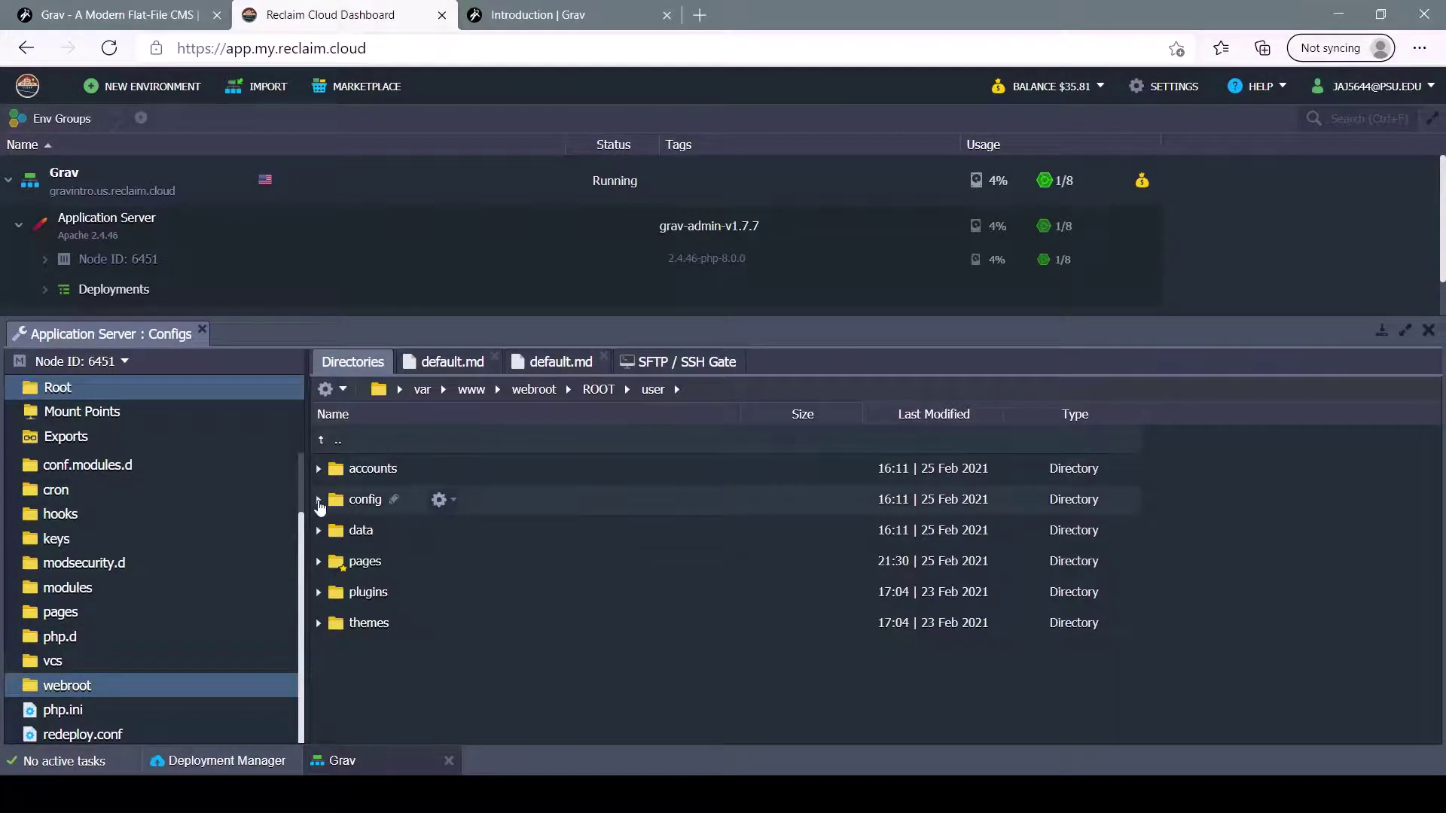
click(318, 500)
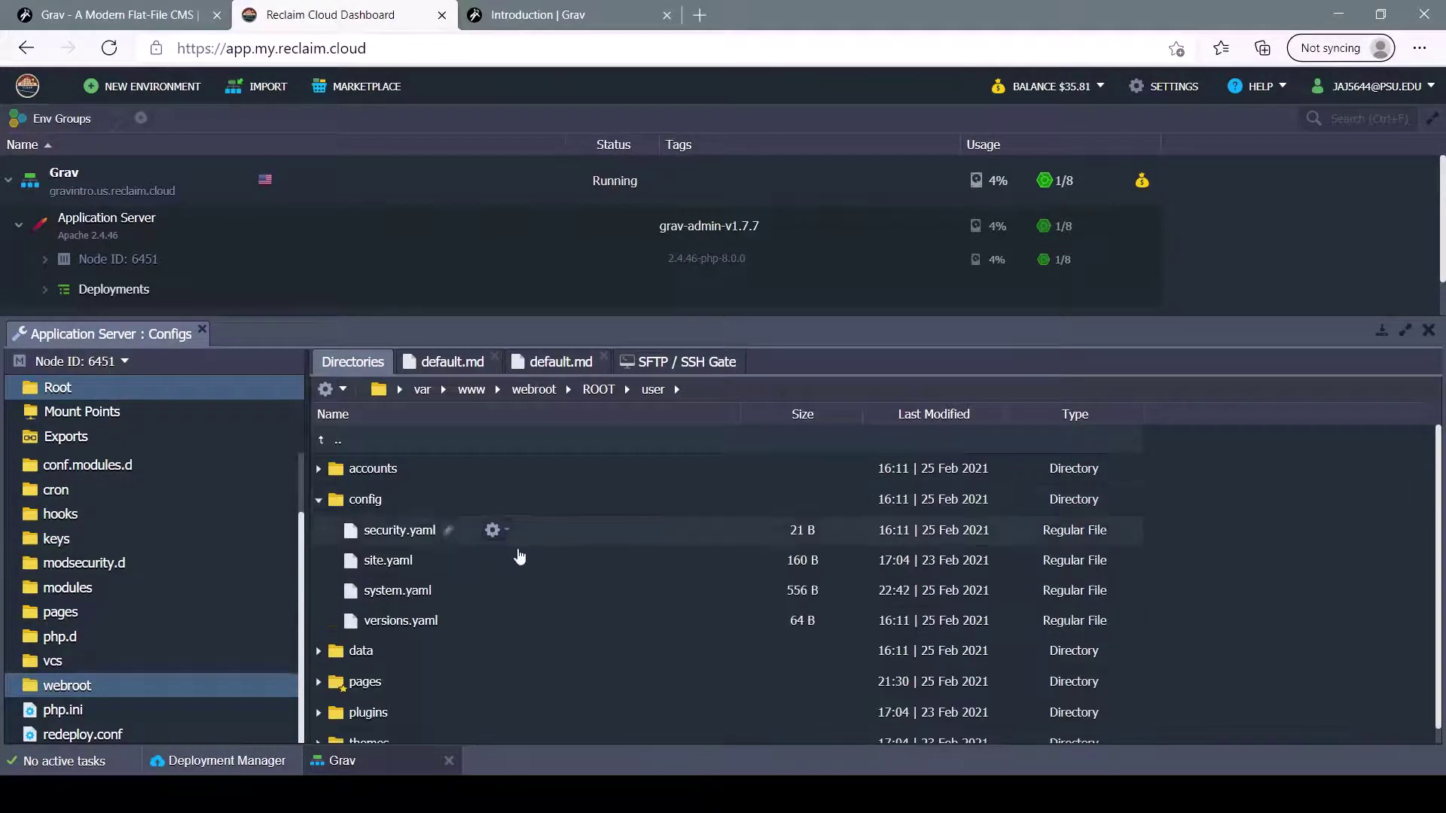
click(392, 592)
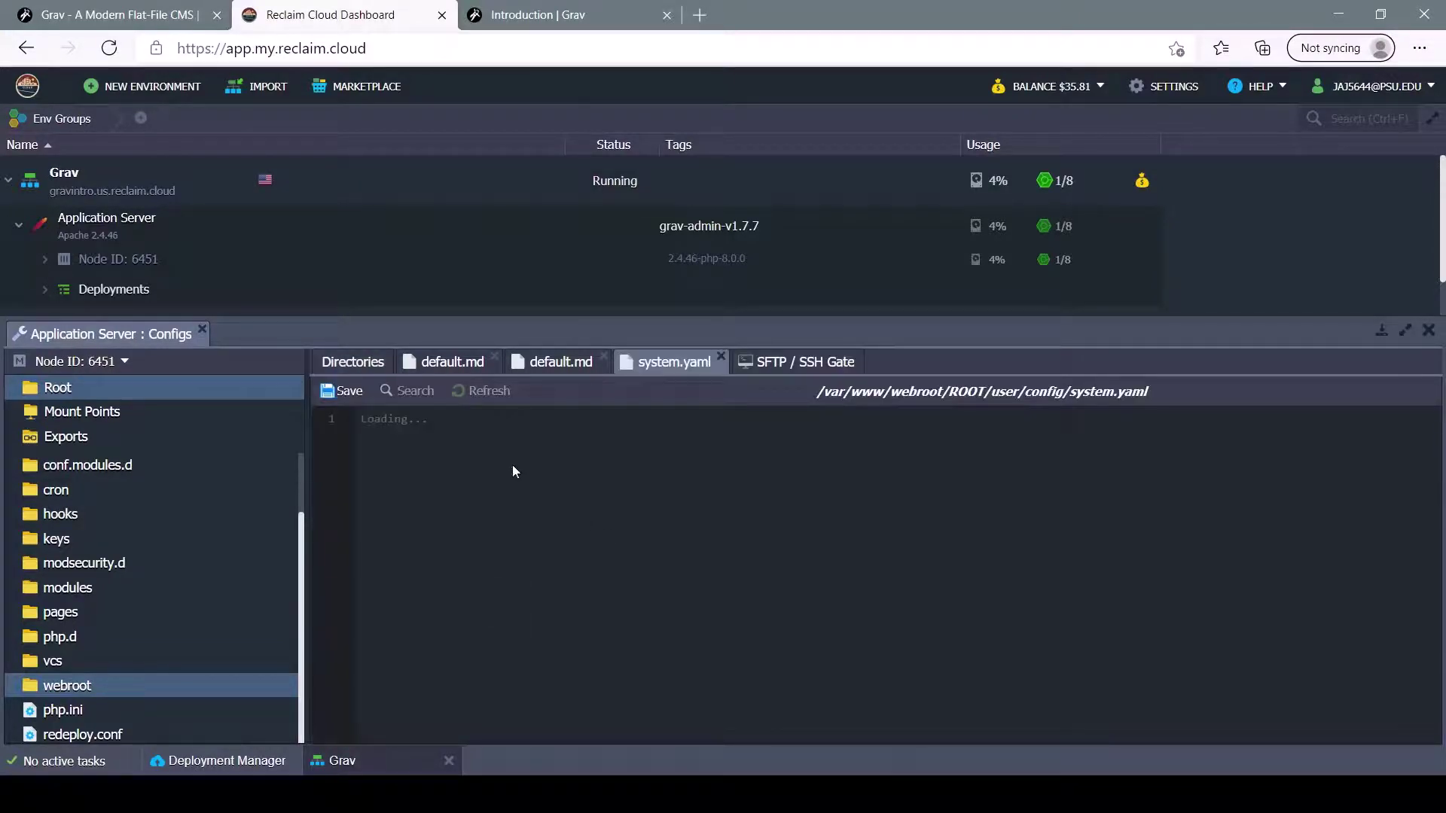
Step: Change the home alias from '/introduction' to '/newpage' in system.yaml and save
click(404, 470)
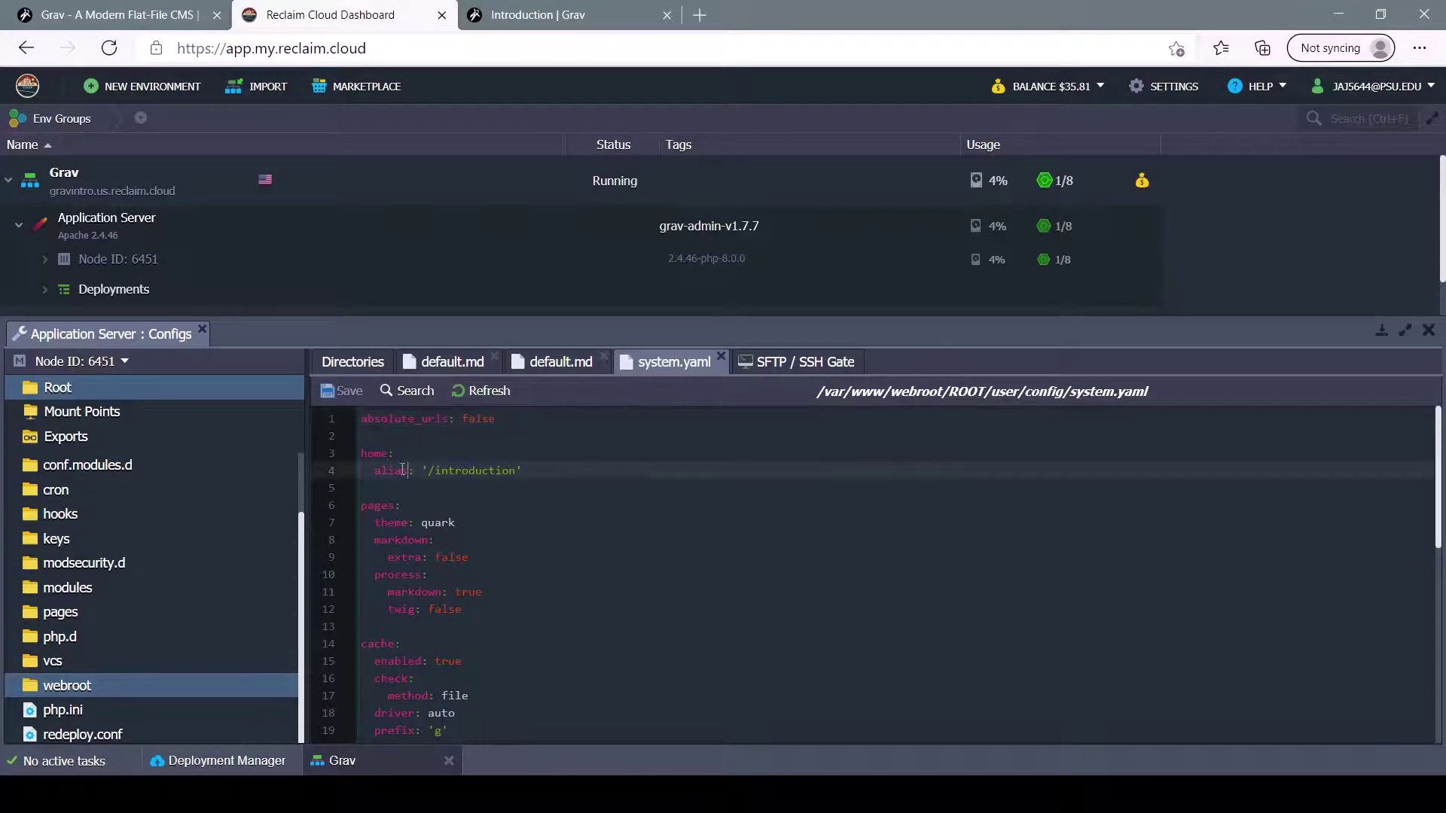
click(366, 455)
click(429, 472)
drag(447, 468, 504, 468)
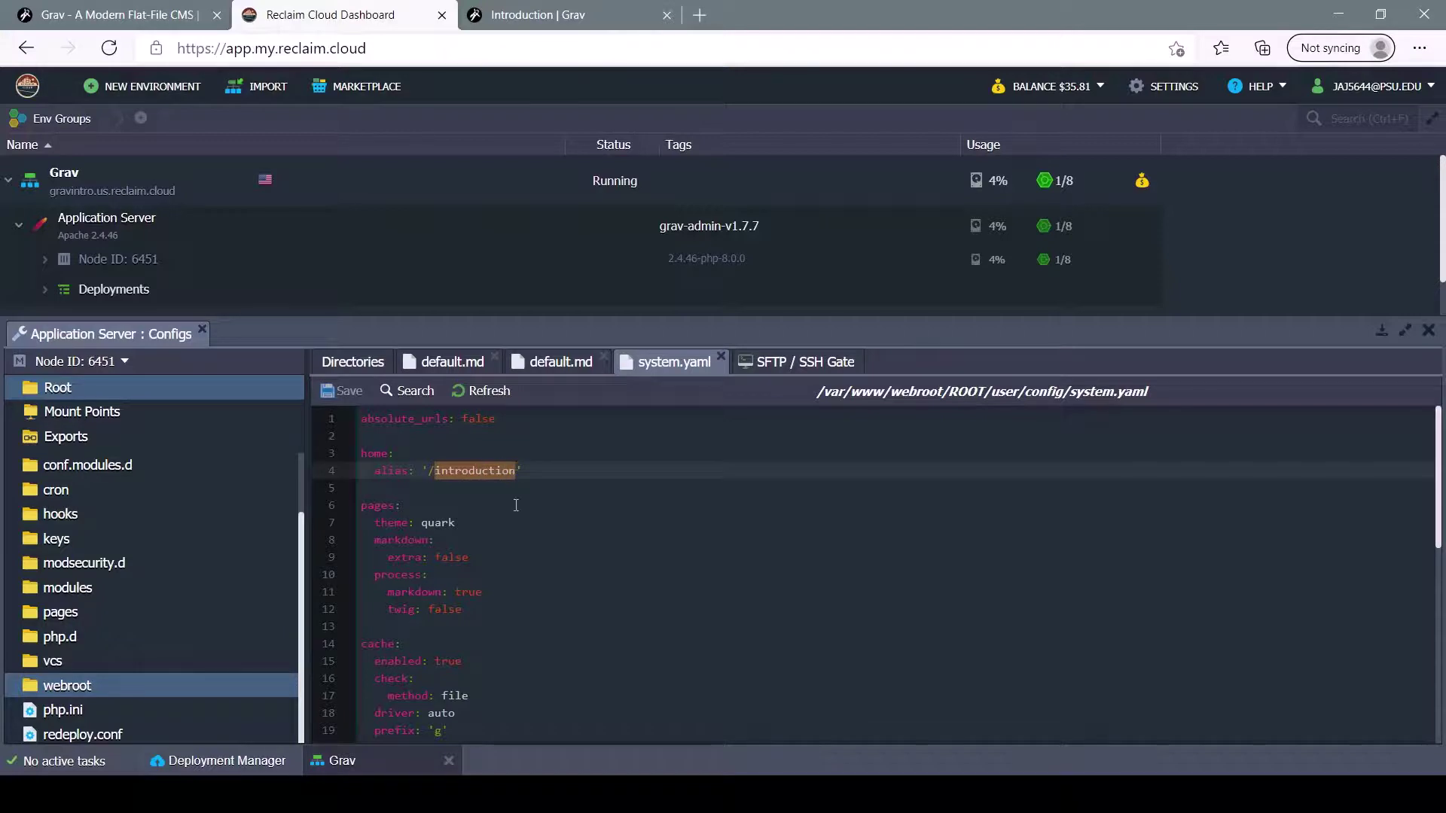
text(newpage)
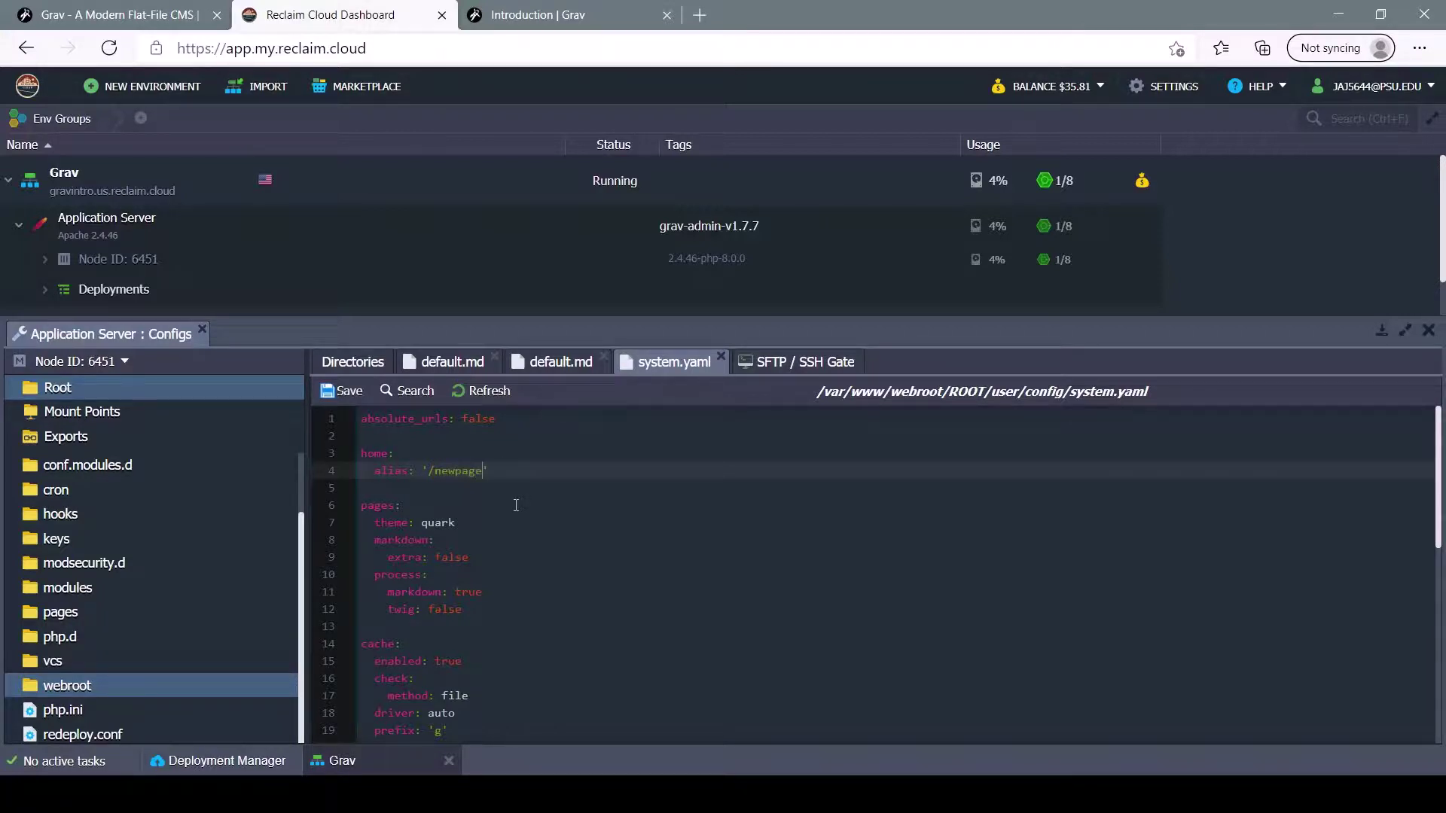
key(ctrl+s)
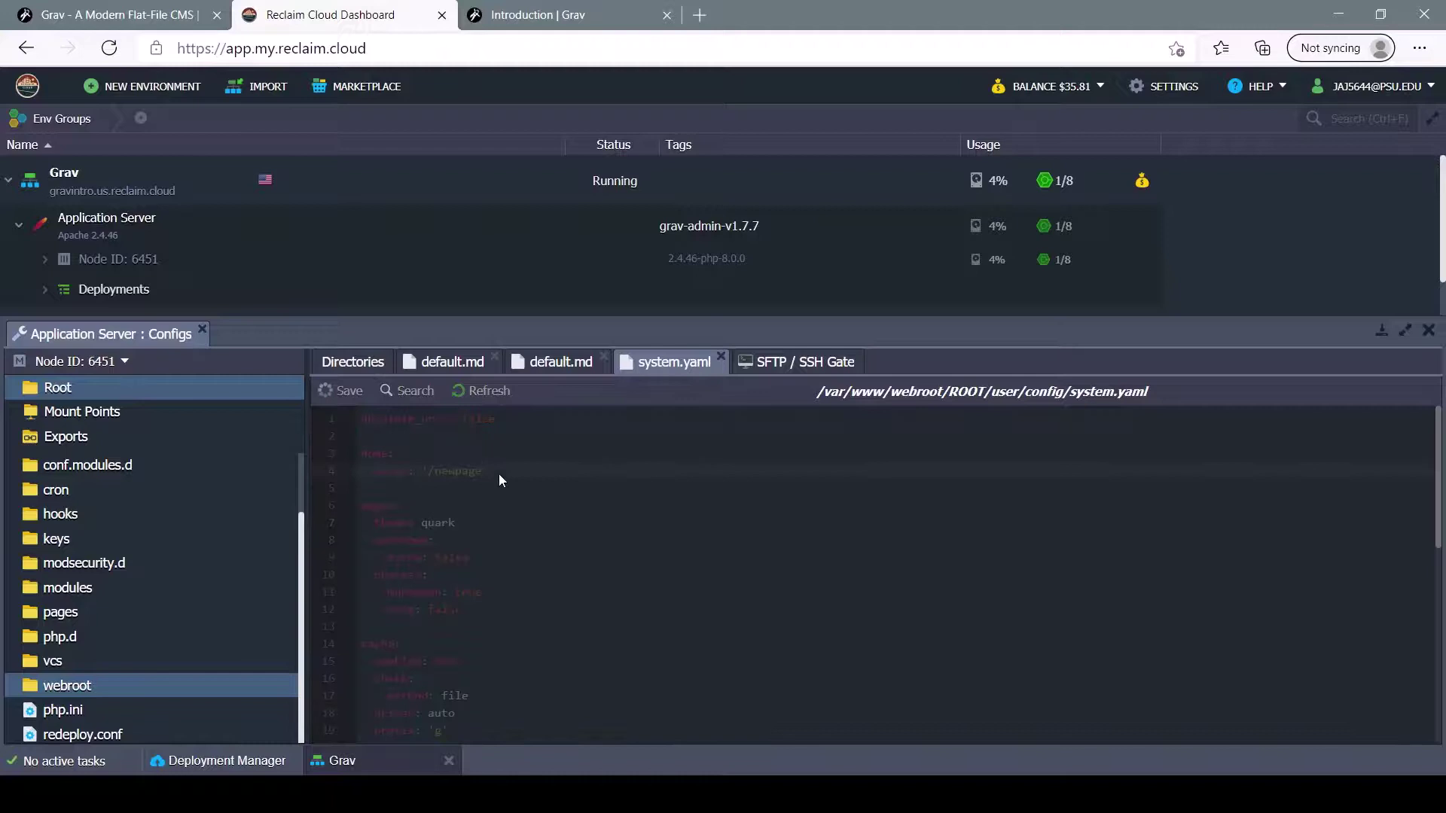
Step: Reload the Grav site, open Introduction, then confirm the GRAV logo leads to 'This is a new page'
click(538, 15)
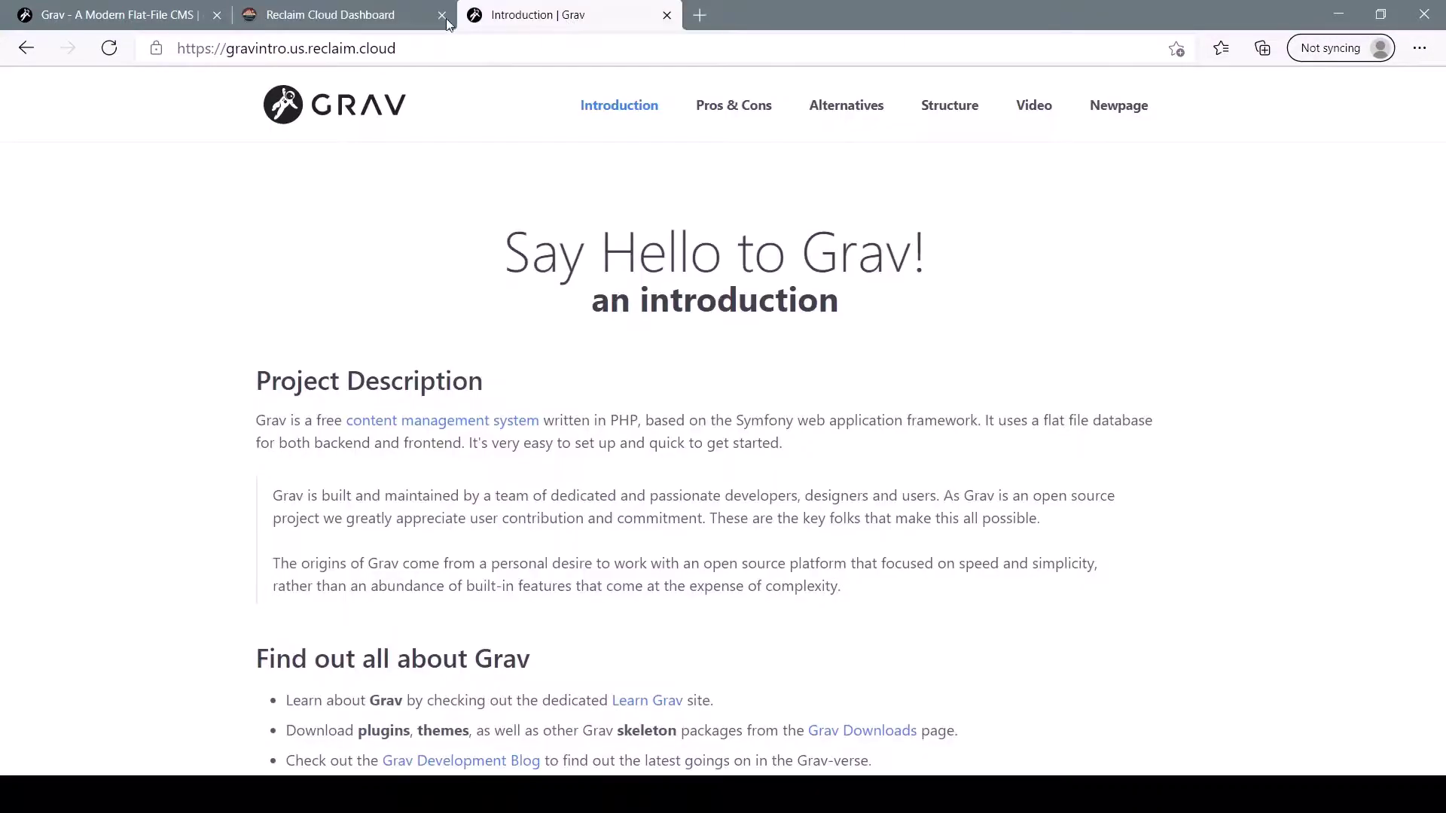
click(109, 48)
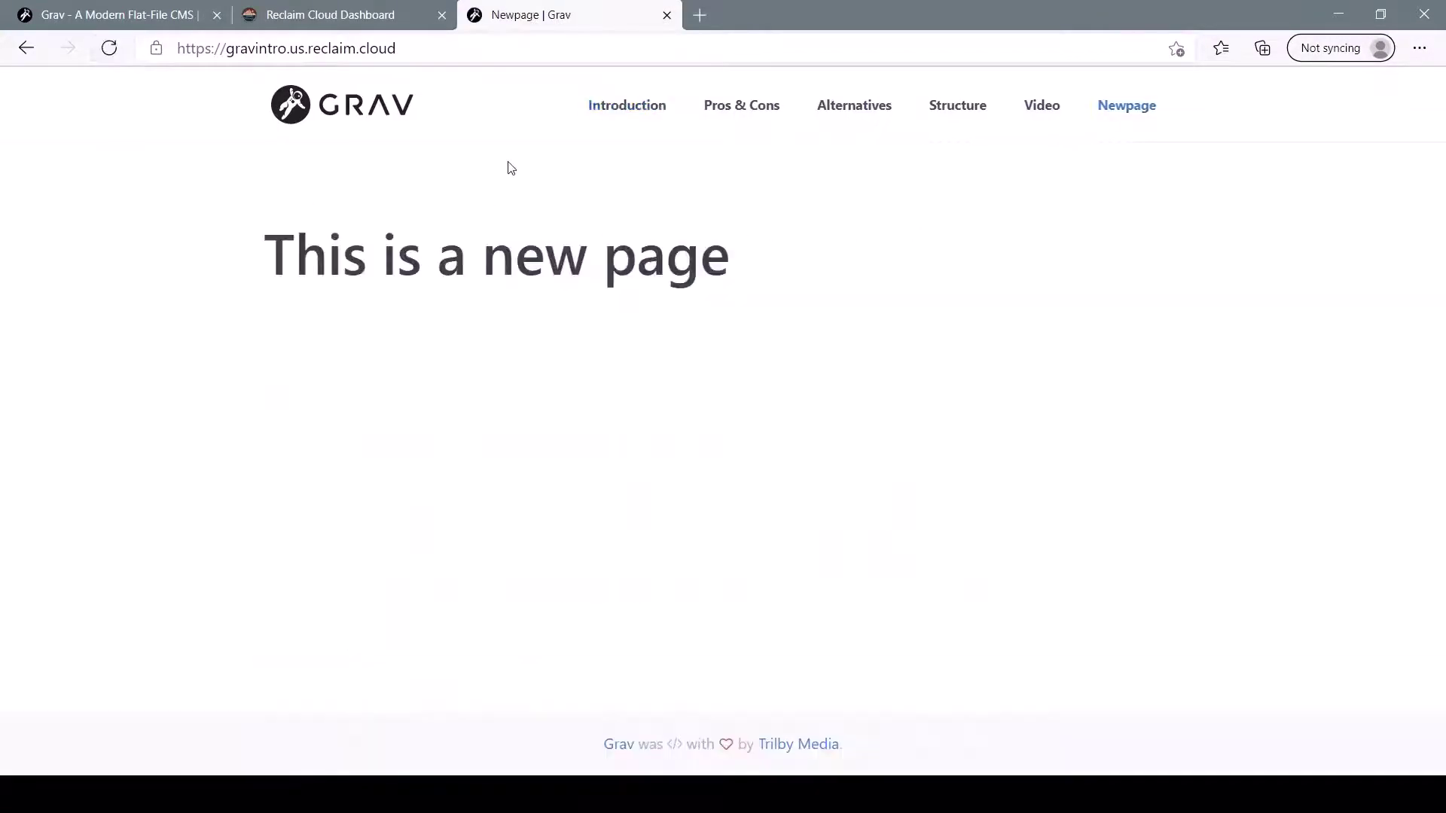
click(631, 106)
click(348, 109)
mouse_move(264, 233)
mouse_down()
mouse_move(807, 261)
mouse_move(257, 232)
mouse_up()
click(765, 261)
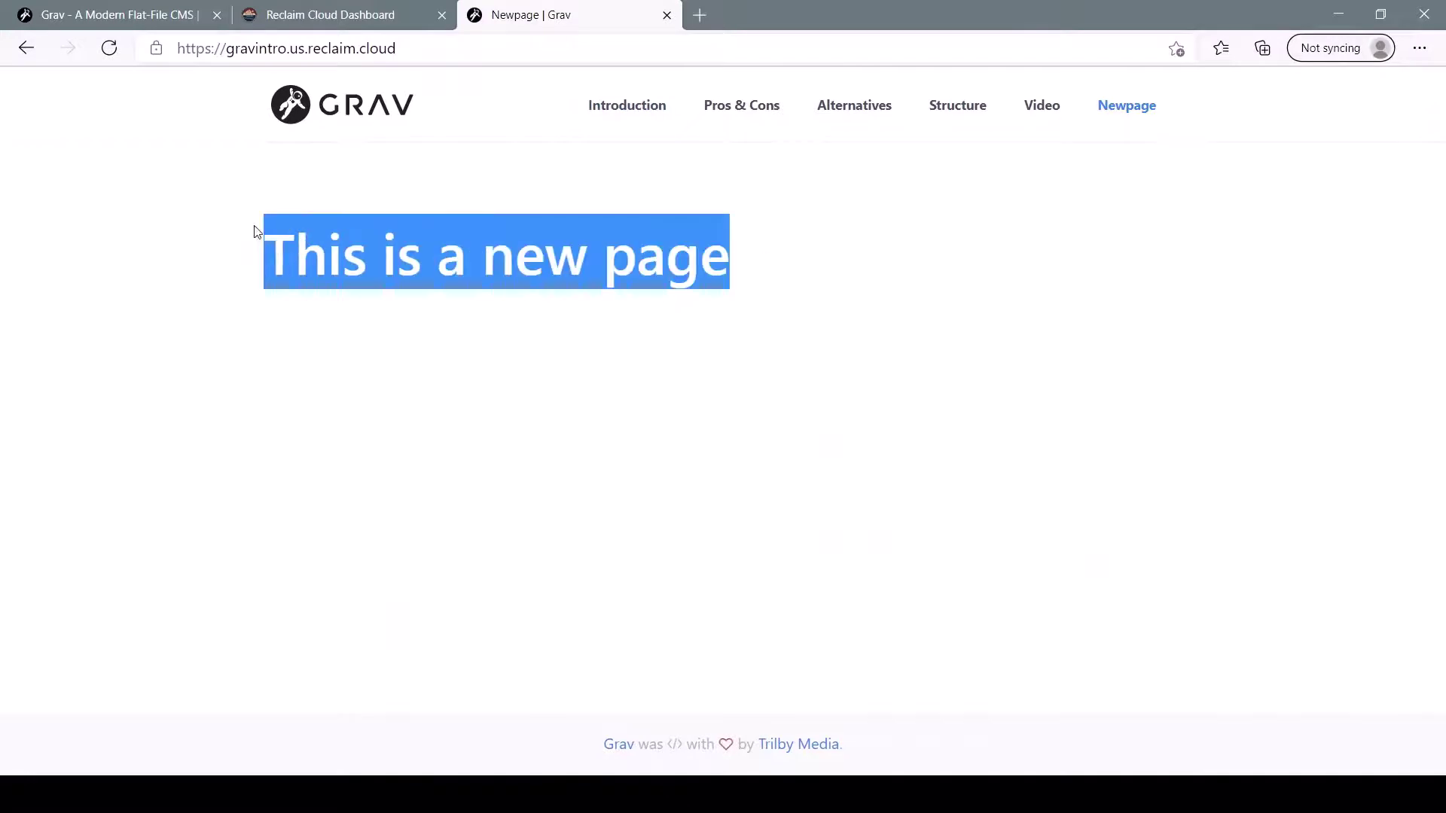
click(328, 188)
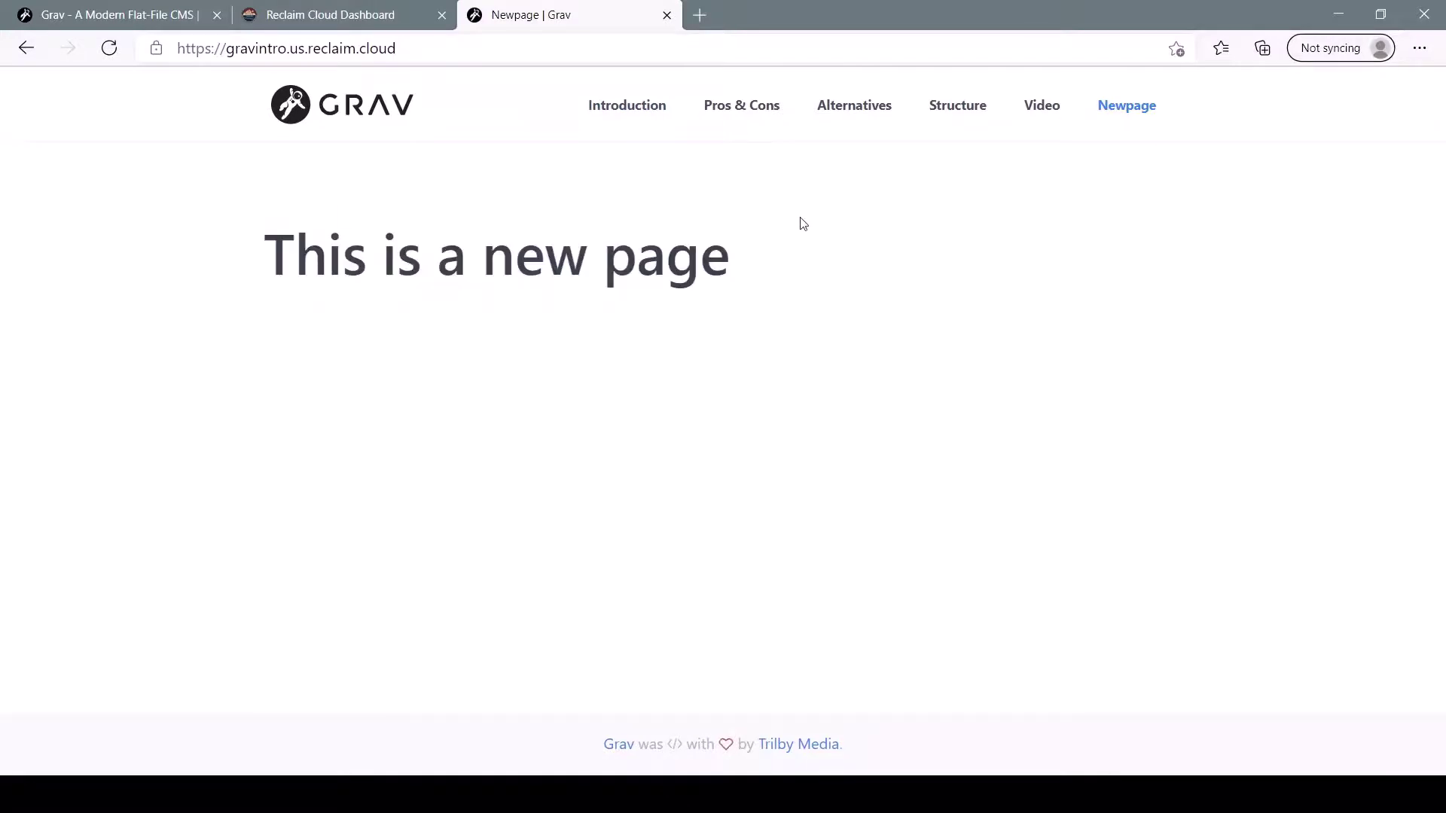
Step: Return to the Reclaim Cloud file browser and expand pages, listing 01.introduction through 06.newpage
click(359, 15)
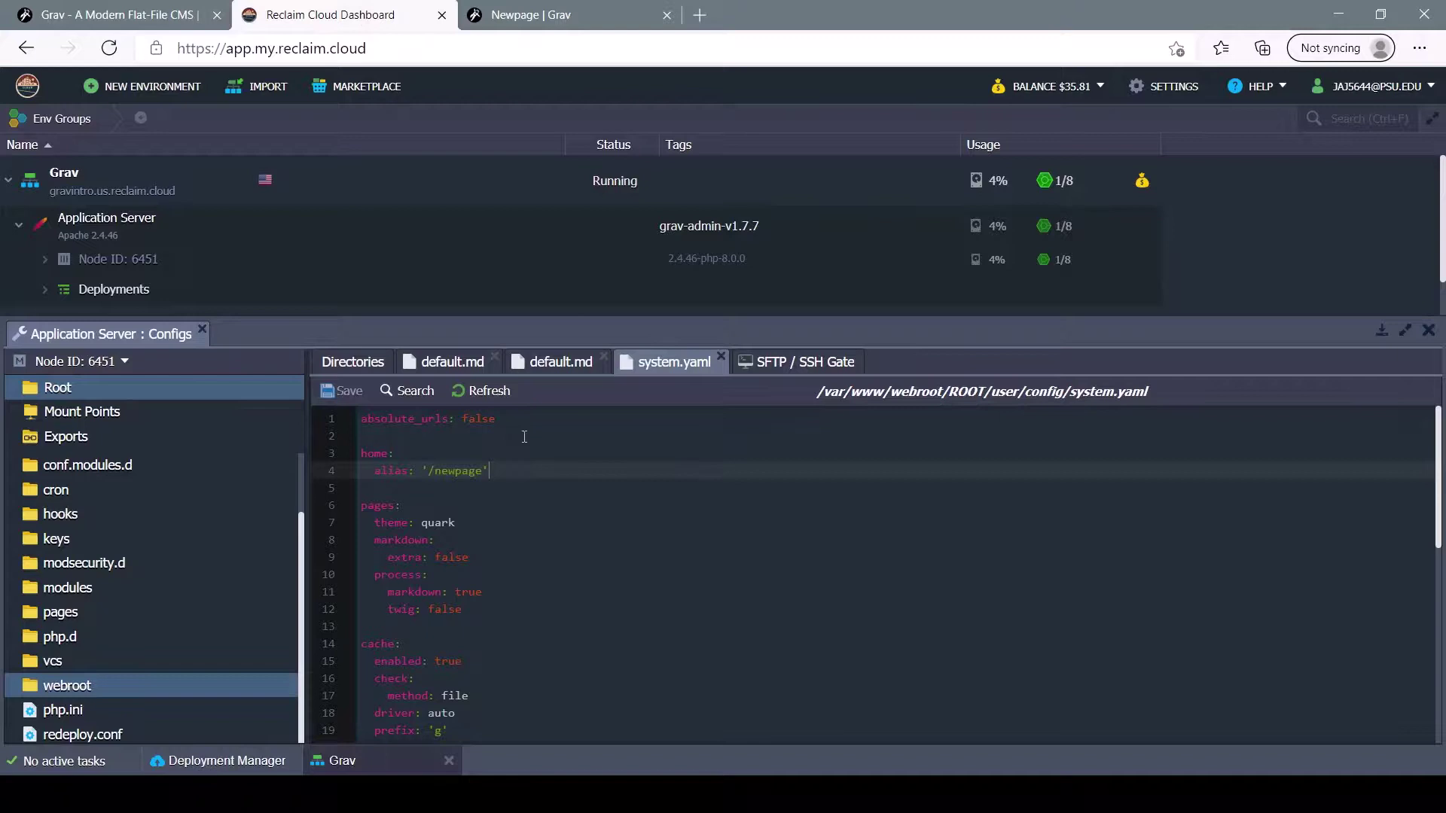
click(374, 363)
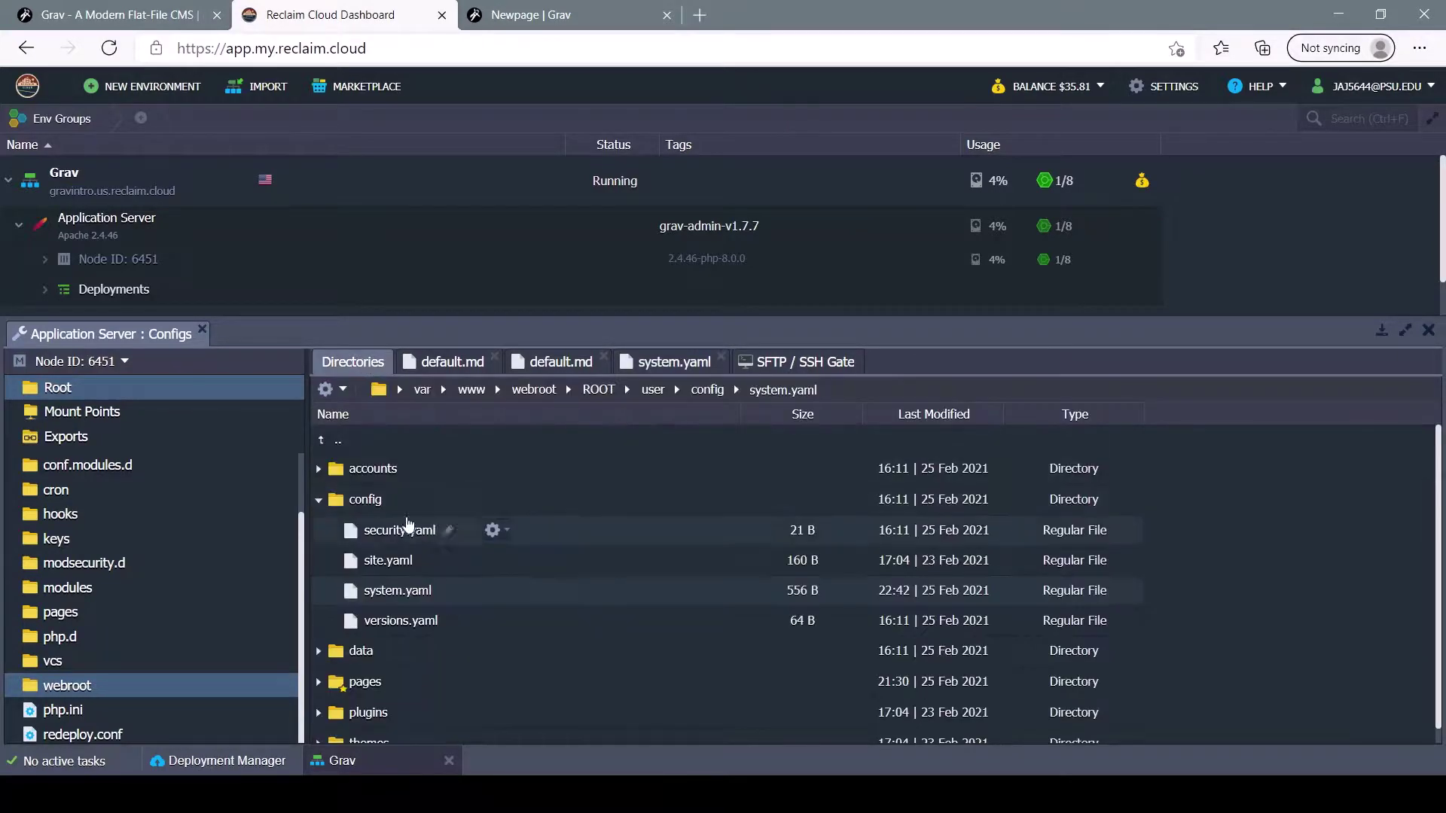
scroll(452, 626, down, 1)
click(367, 668)
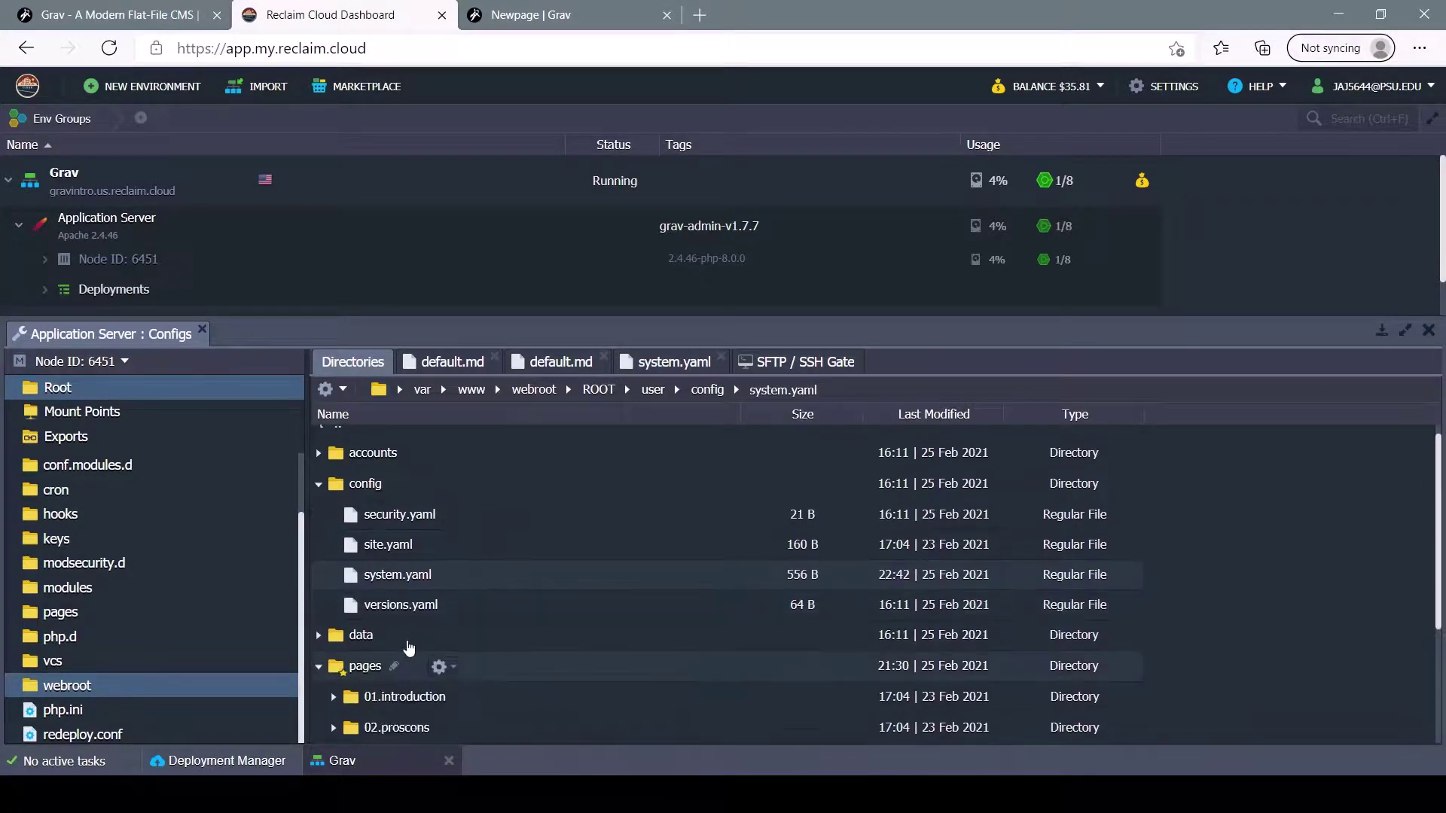
scroll(488, 591, down, 3)
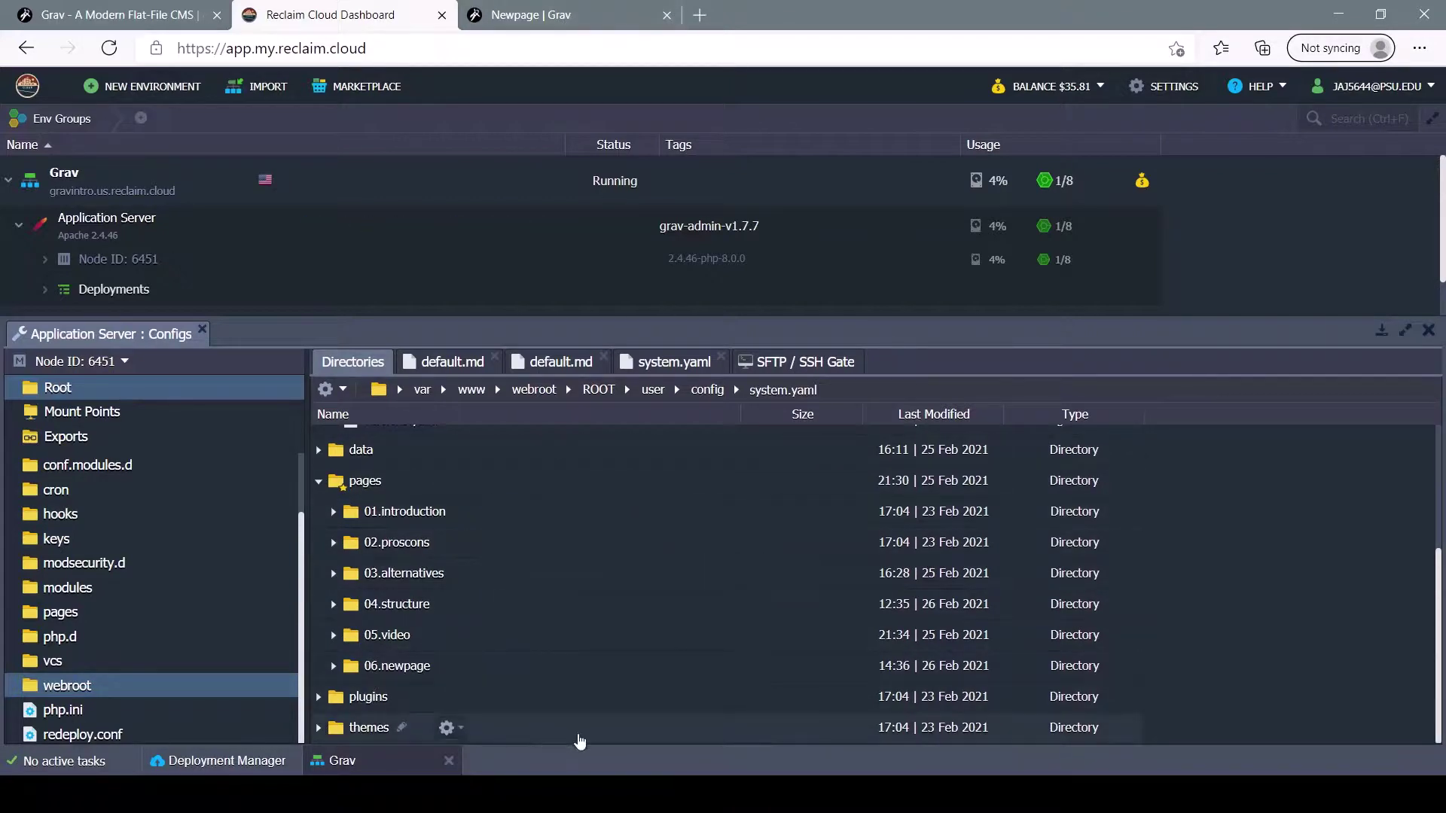
click(1372, 691)
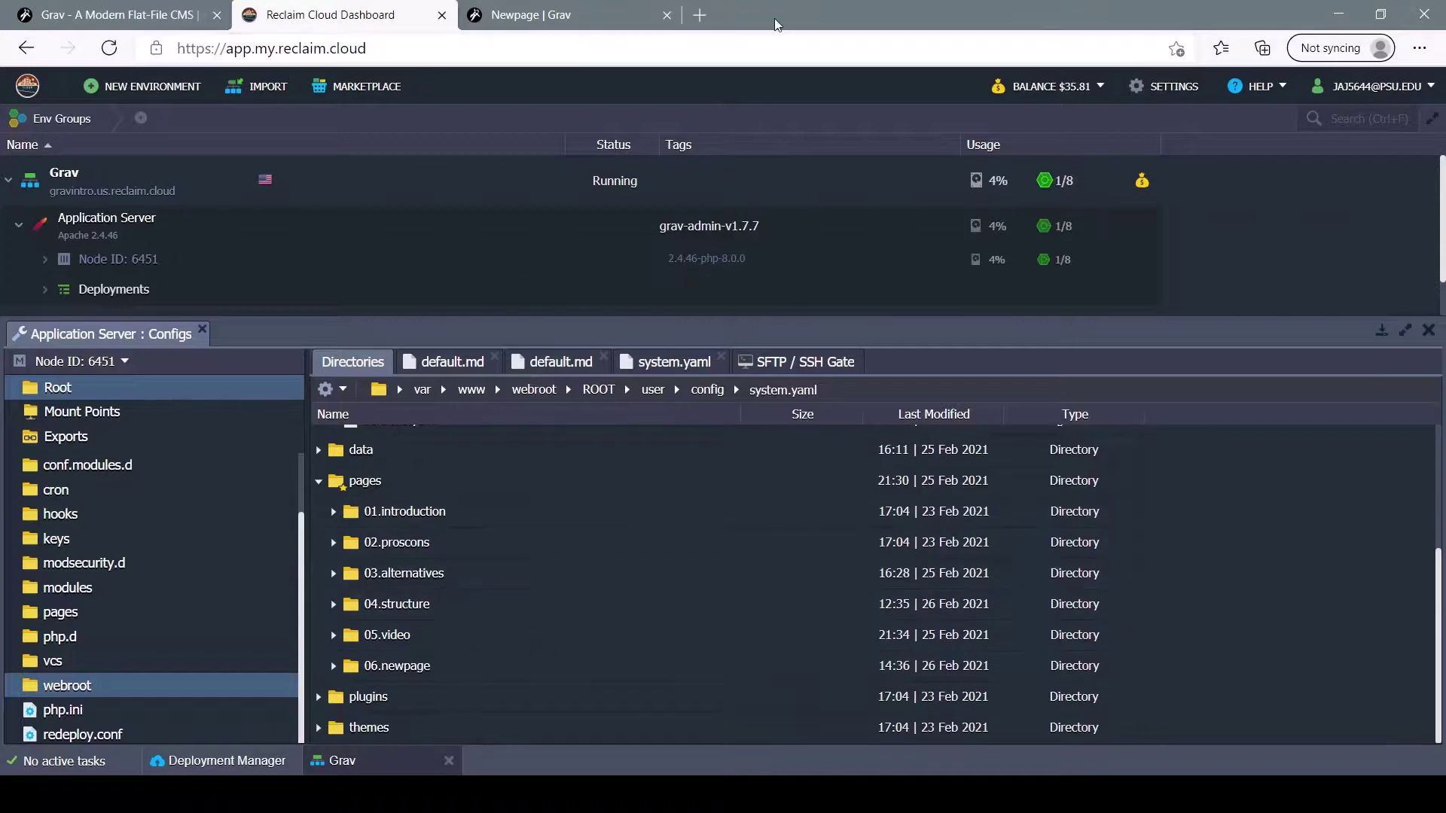
Step: Bring up the 'Newpage | Grav' tab showing 'This is a new page' as the home page
click(593, 7)
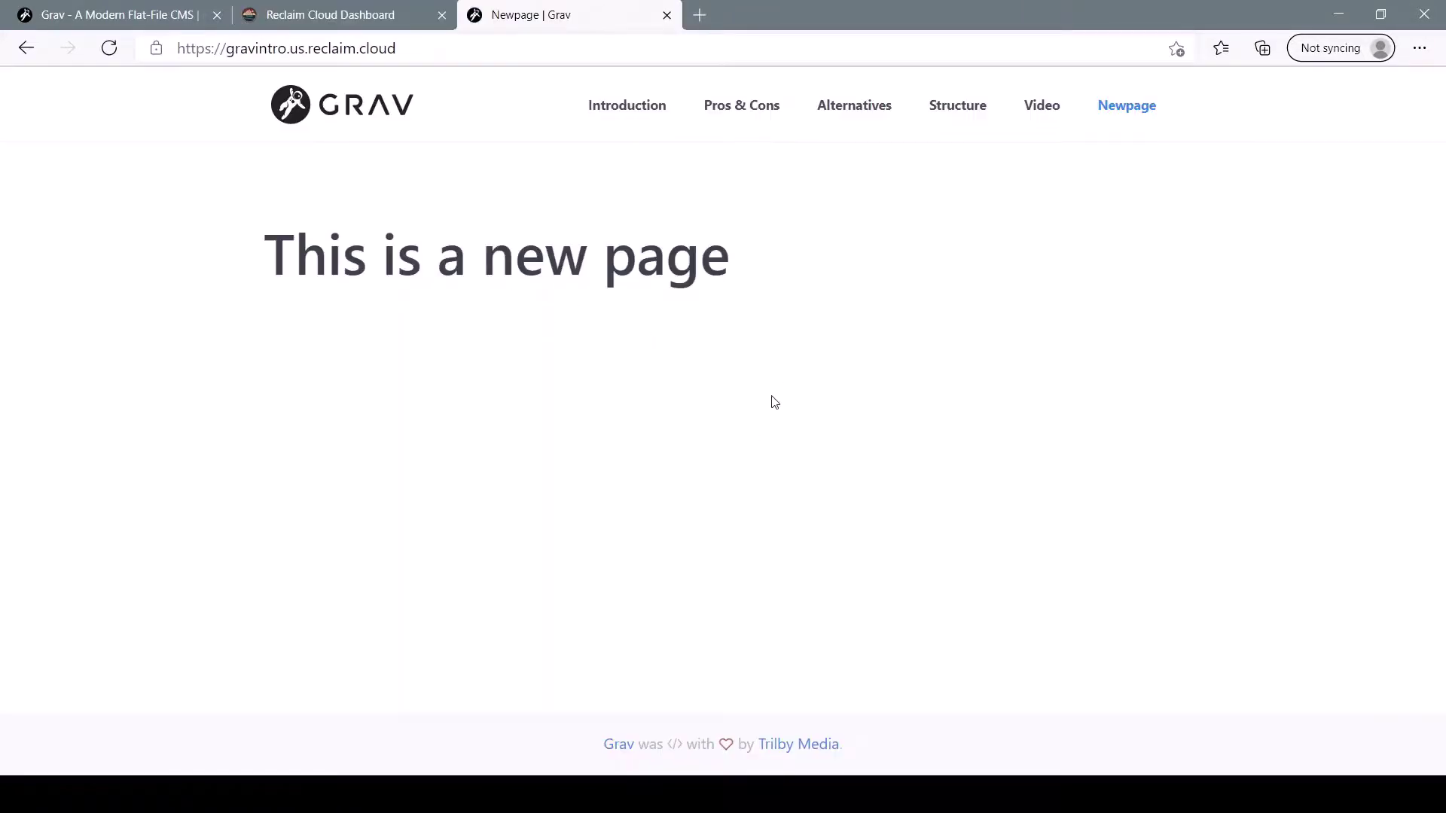